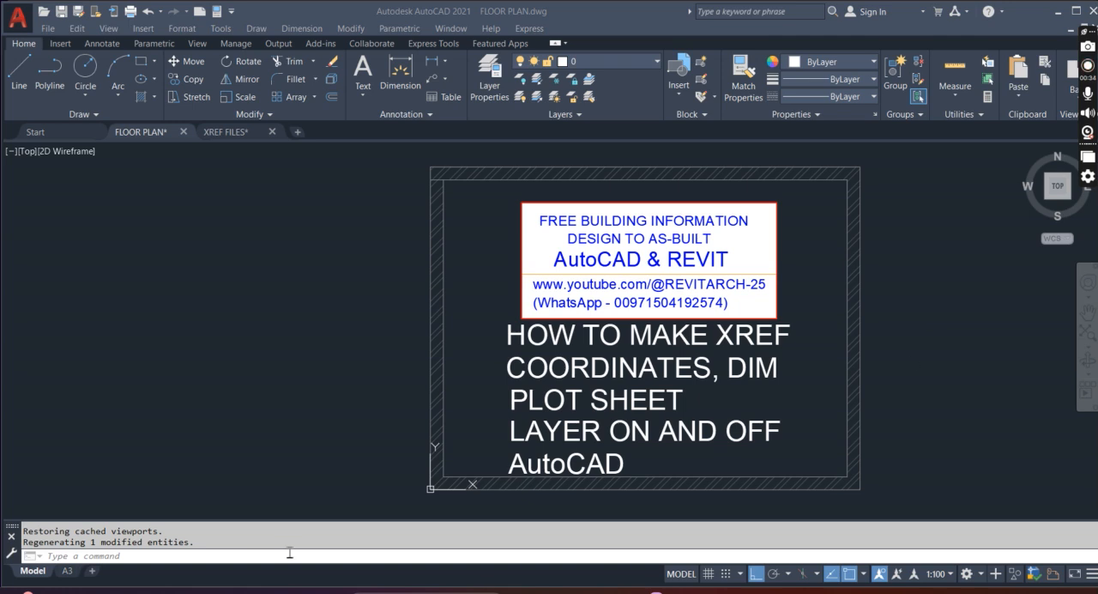
Look over the A3 layout of the FLOOR PLAN drawing and return to model space
left_click(66, 573)
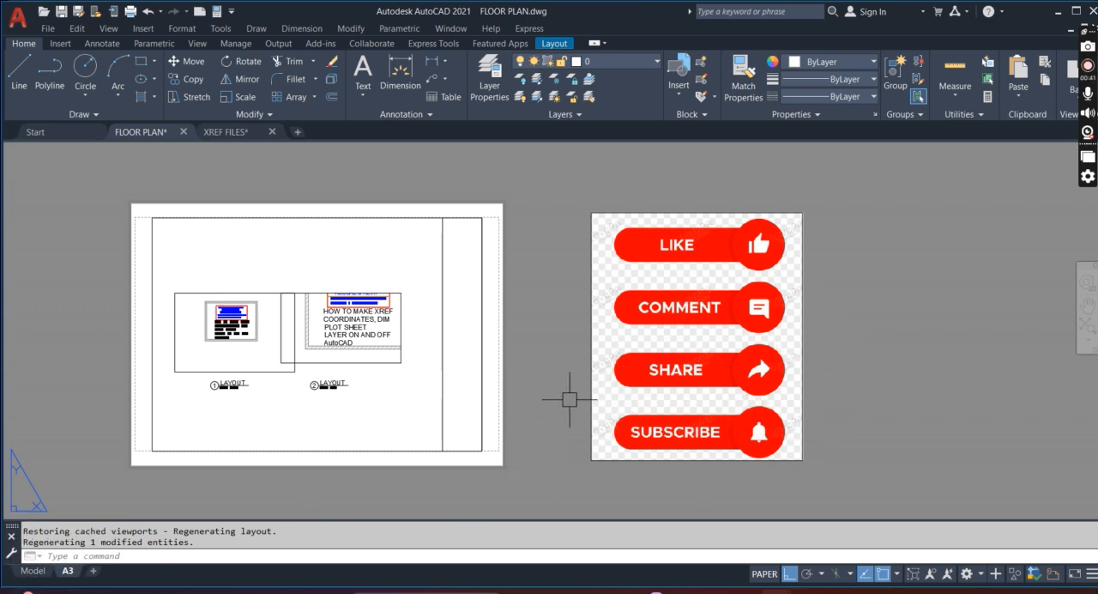
left_click(32, 571)
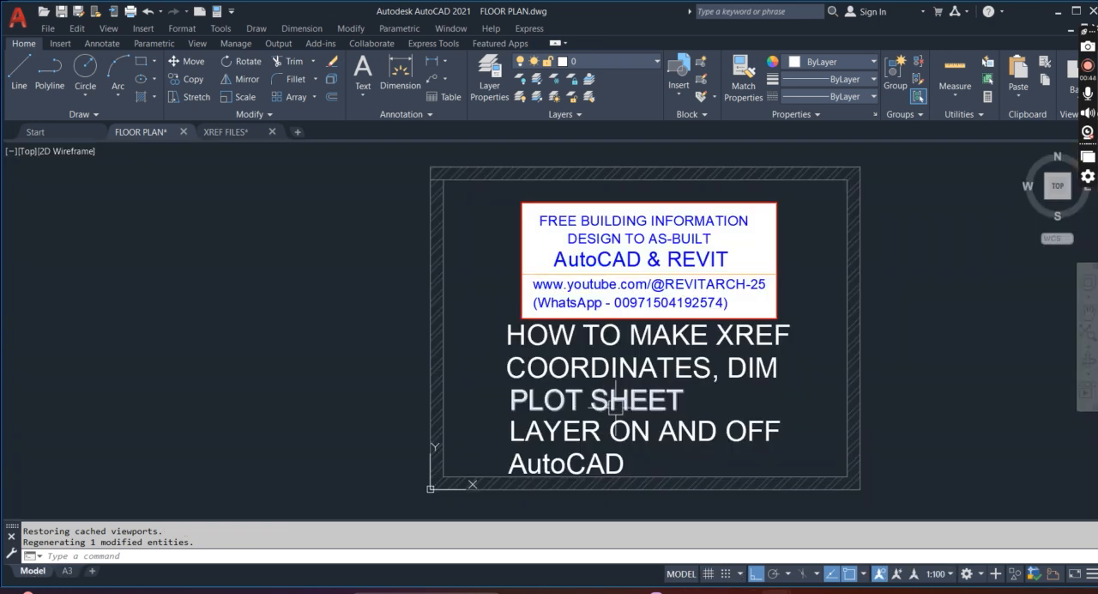
scroll(766, 360, "up", 2)
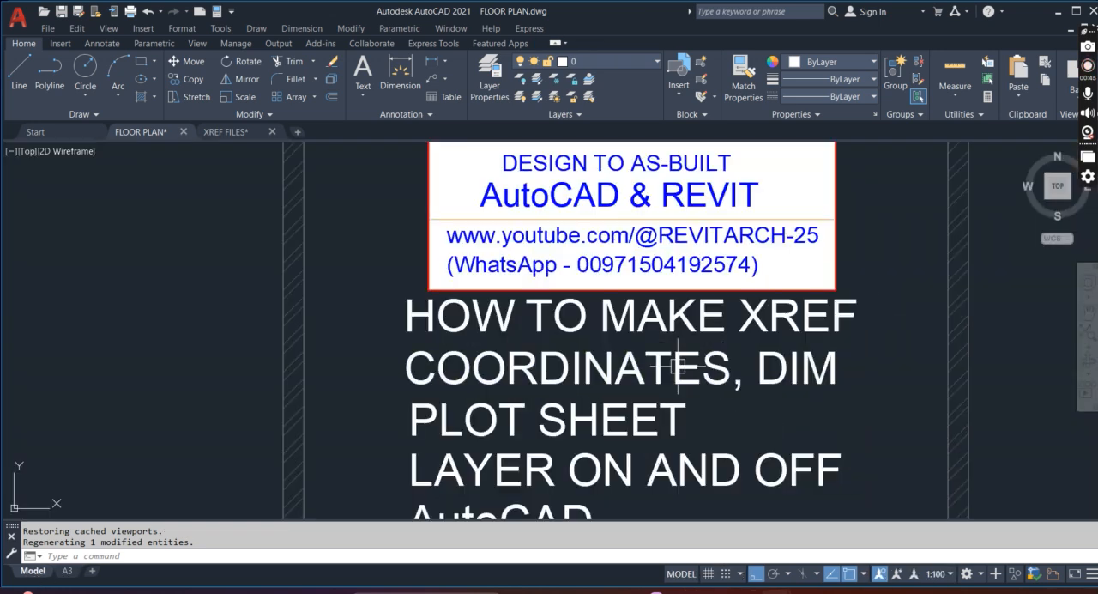
scroll(755, 334, "down", 2)
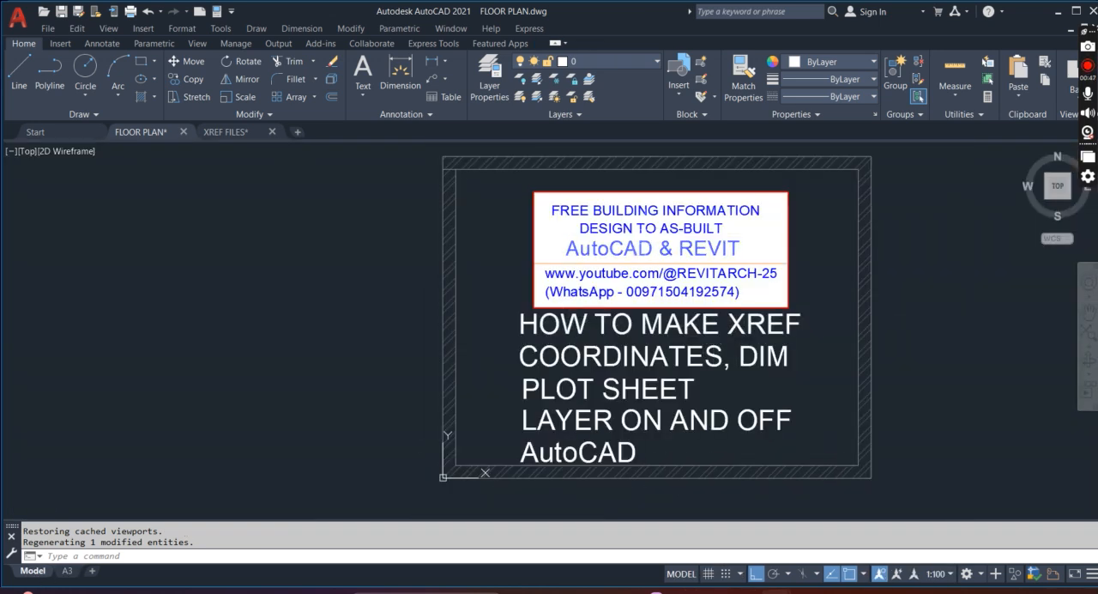
Switch to the XREF FILES drawing and look over its walled room and grid lines
left_click(238, 133)
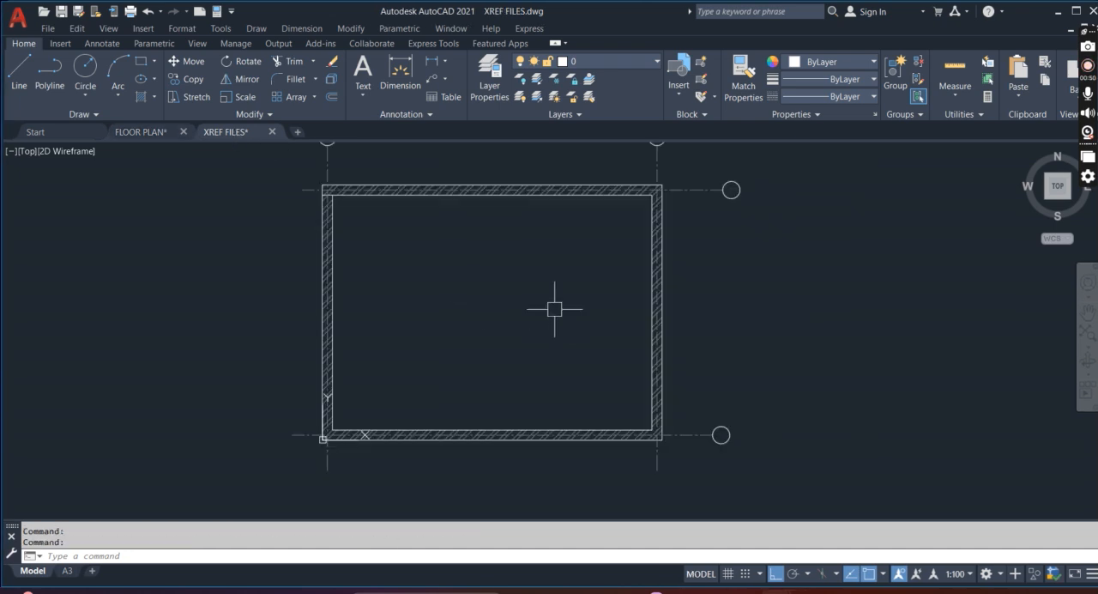
scroll(716, 329, "down", 2)
scroll(698, 303, "up", 2)
left_click(699, 303)
scroll(698, 286, "down", 2)
key("Escape")
key("Escape")
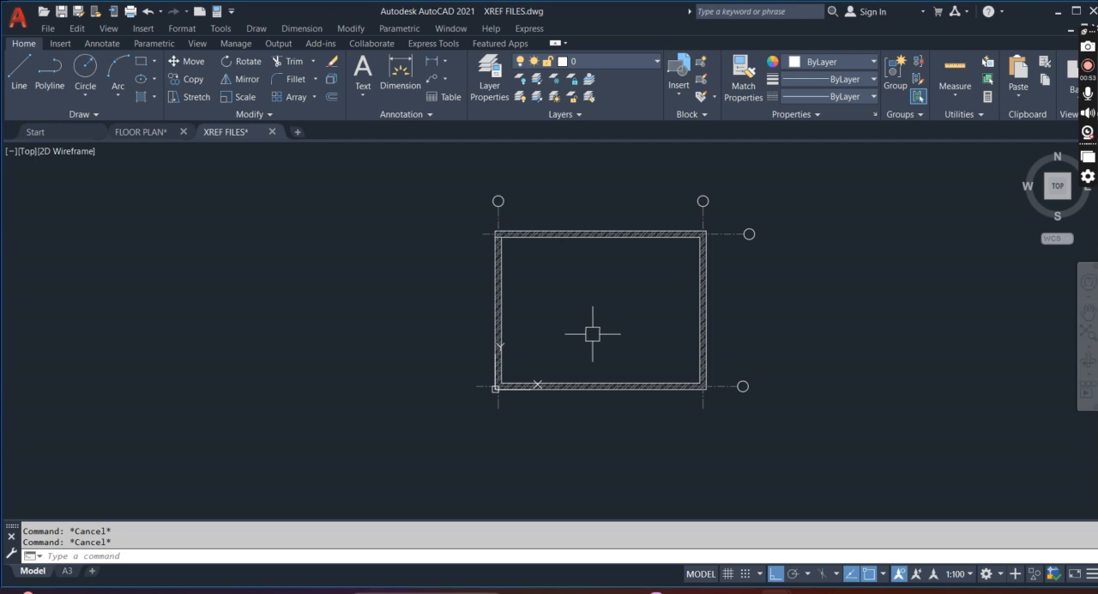
scroll(571, 311, "up", 2)
scroll(623, 312, "down", 2)
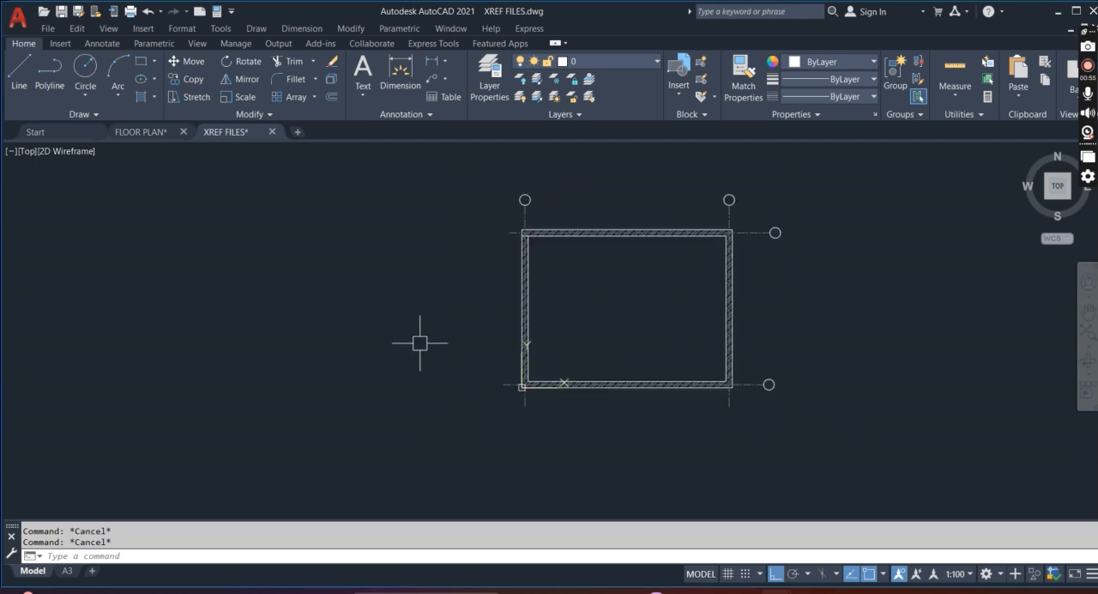
Draw a rectangle leftward from the room's lower-left outer corner, about as tall as the existing room
scroll(406, 306, "up", 2)
type("REC")
key("Return")
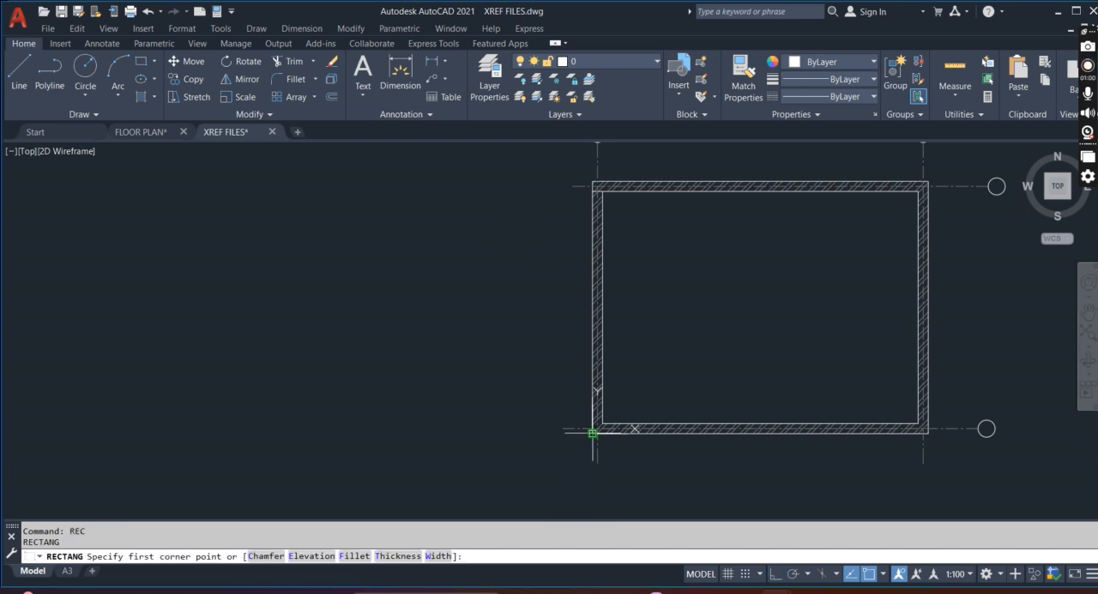
left_click(593, 431)
left_click(429, 183)
key("Return")
key("Escape")
Offset the new rectangle inward by 200 to form the wall thickness
type("o")
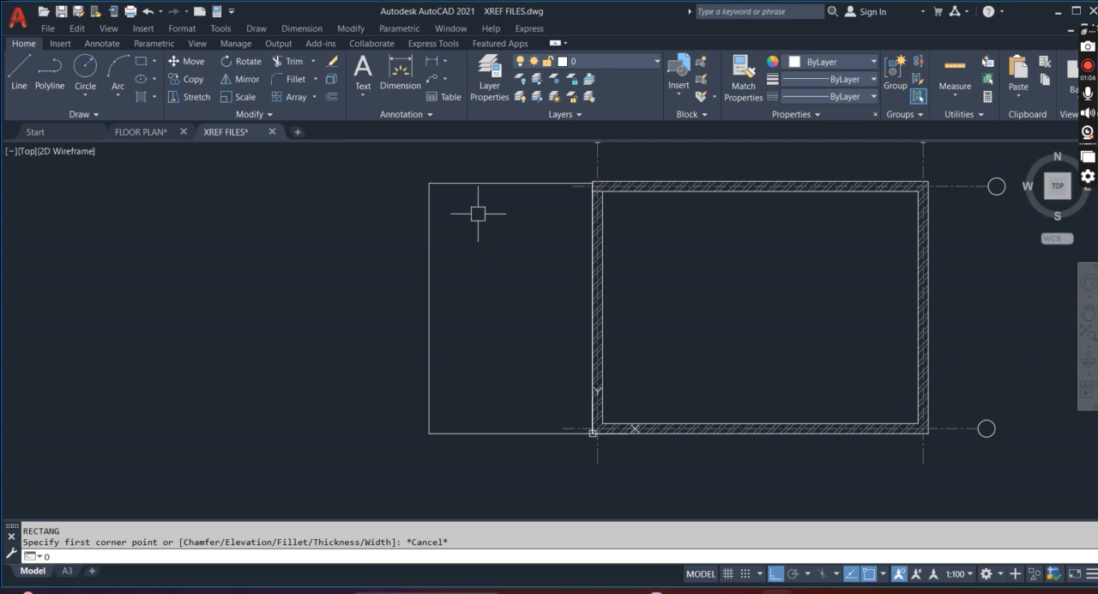
key("Return")
type("200")
key("Return")
left_click(497, 183)
left_click(519, 220)
scroll(495, 265, "down", 2)
scroll(495, 274, "up", 2)
key("Escape")
key("Escape")
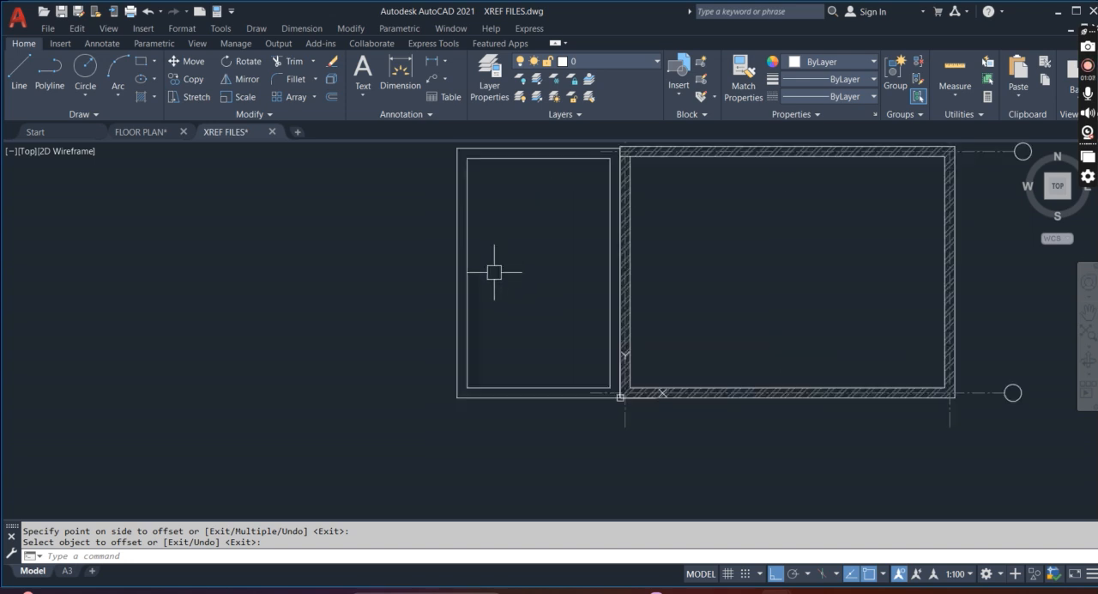
type("REC")
key("Return")
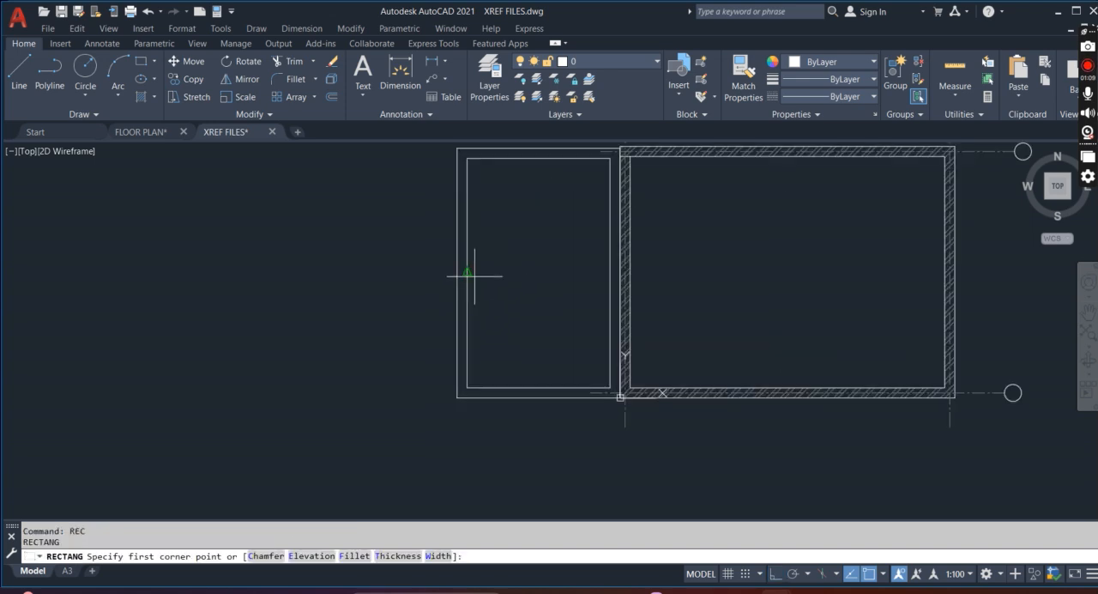
key("Escape")
Draw a horizontal line across the inner rectangle, from its left side's midpoint to its right side
type("L")
key("Return")
left_click(466, 273)
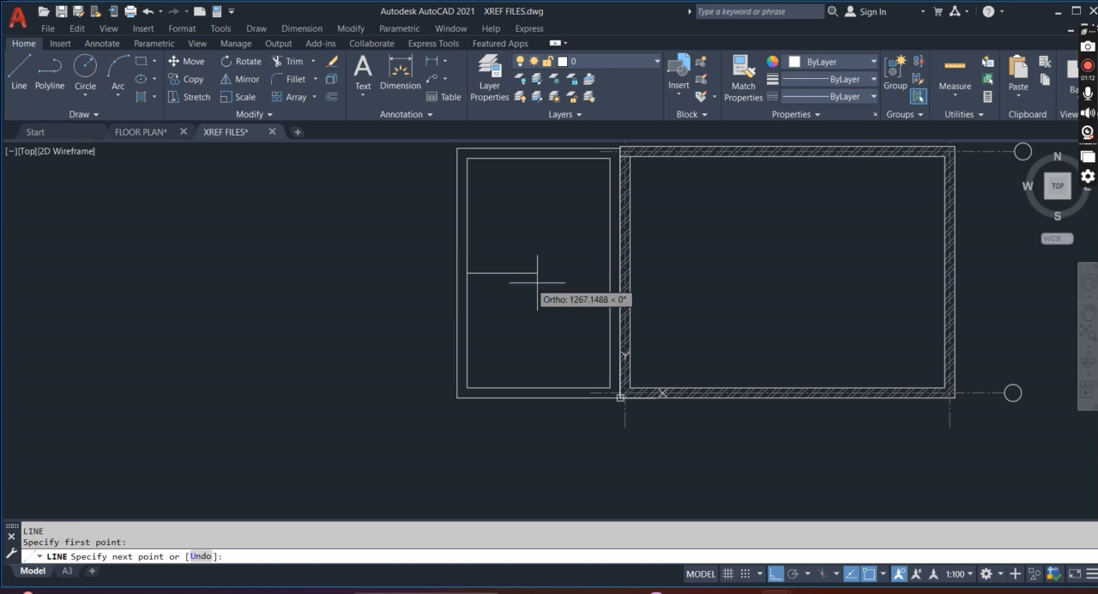
left_click(610, 273)
scroll(588, 261, "down", 2)
scroll(562, 225, "up", 2)
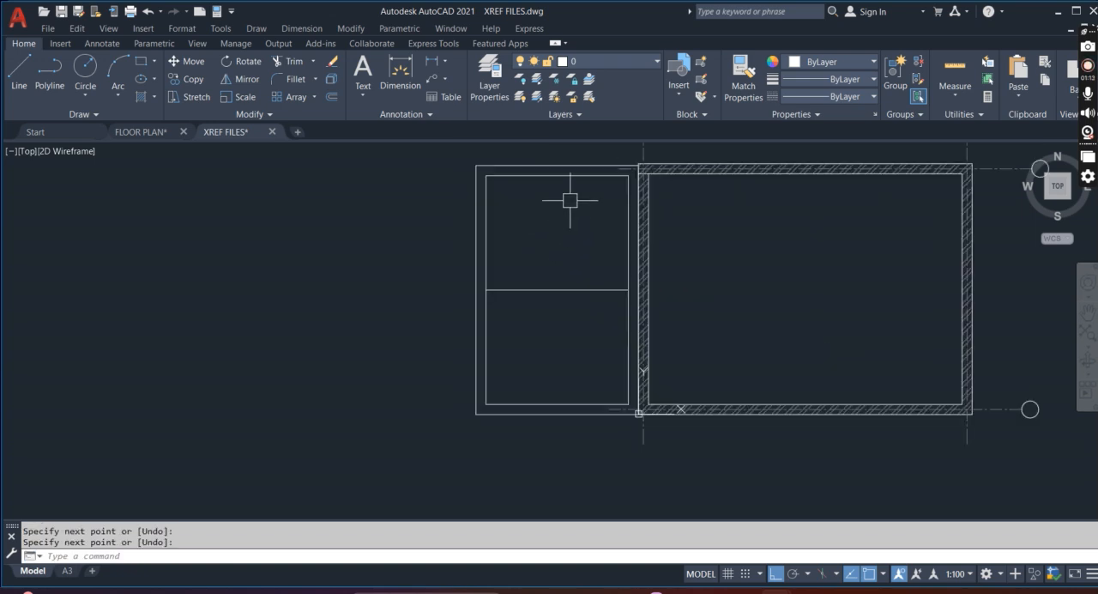
scroll(566, 215, "down", 2)
key("Escape")
key("Escape")
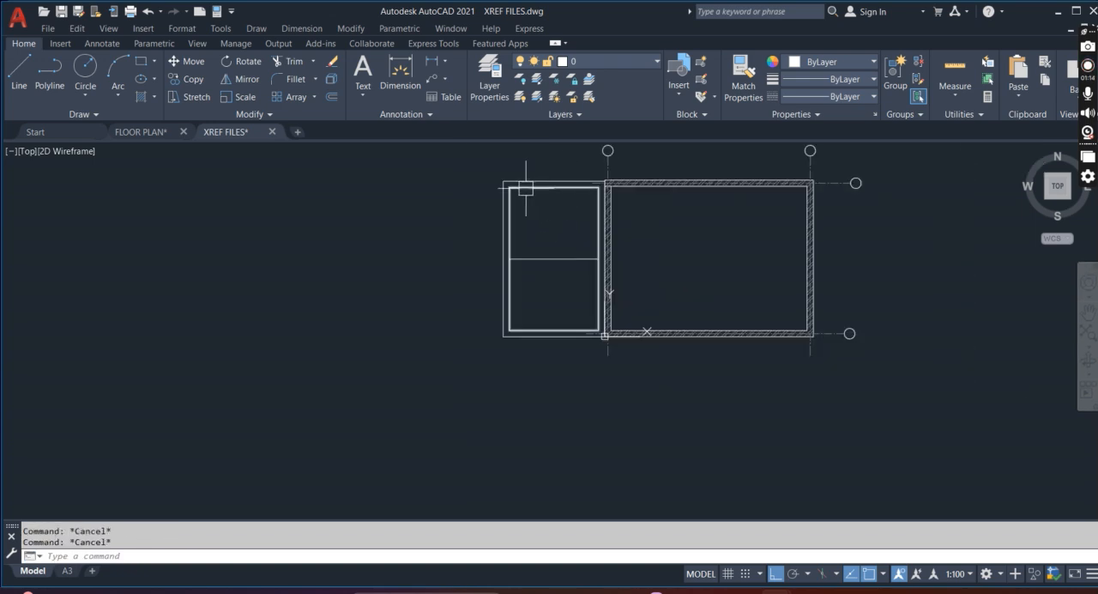
Create a new layer named NEW WALL and close the layer manager
left_click(494, 73)
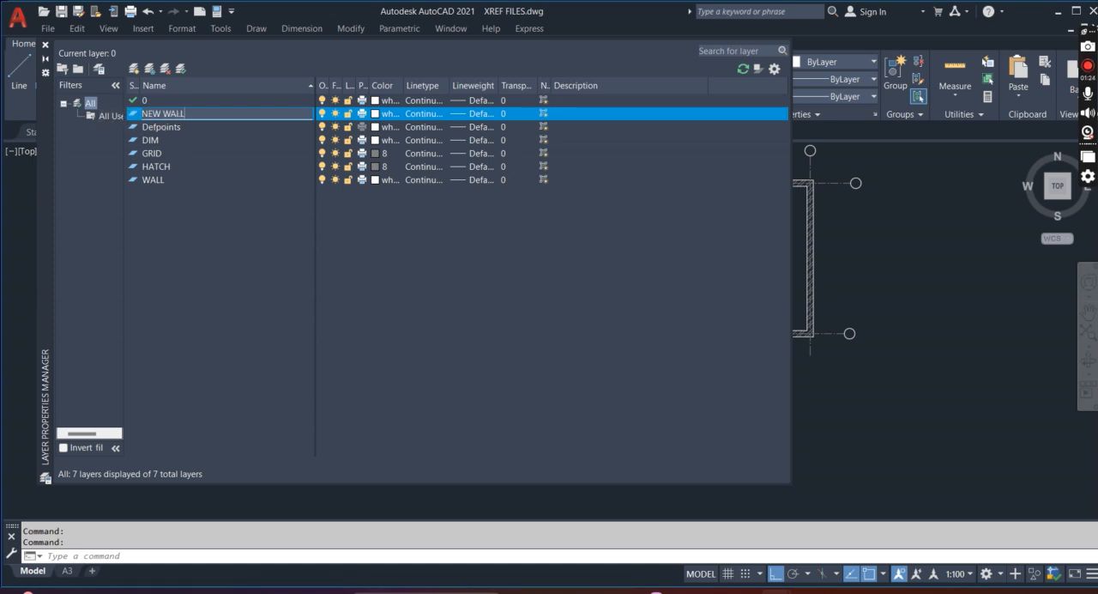
left_click(407, 280)
left_click(181, 68)
left_click(45, 43)
key("Escape")
key("Escape")
Assign both new rectangles and the dividing line to the NEW WALL layer
left_click(539, 205)
left_click(433, 148)
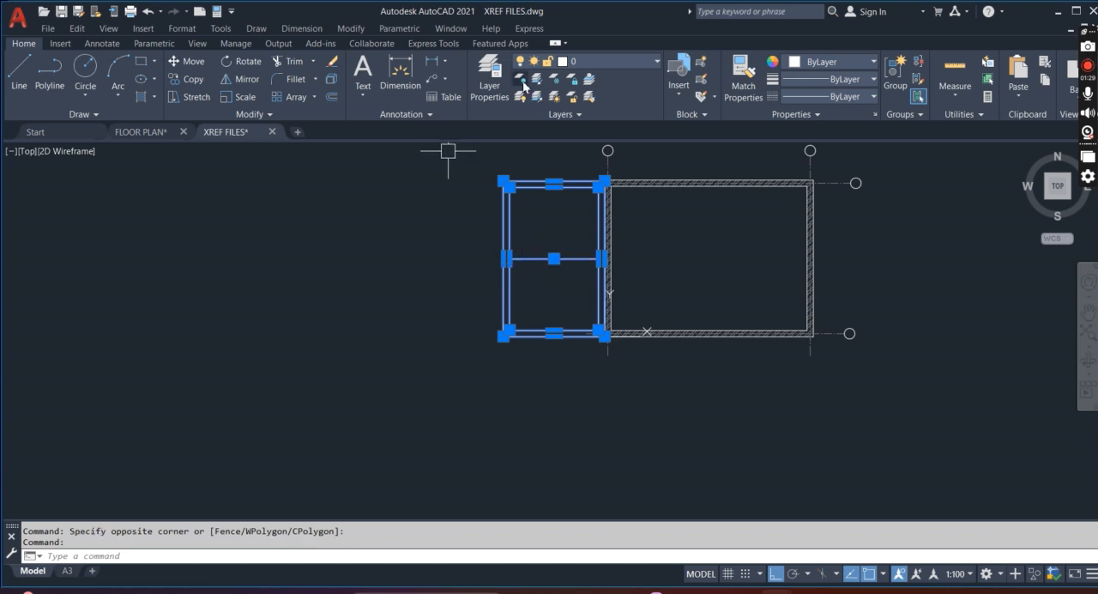
left_click(627, 61)
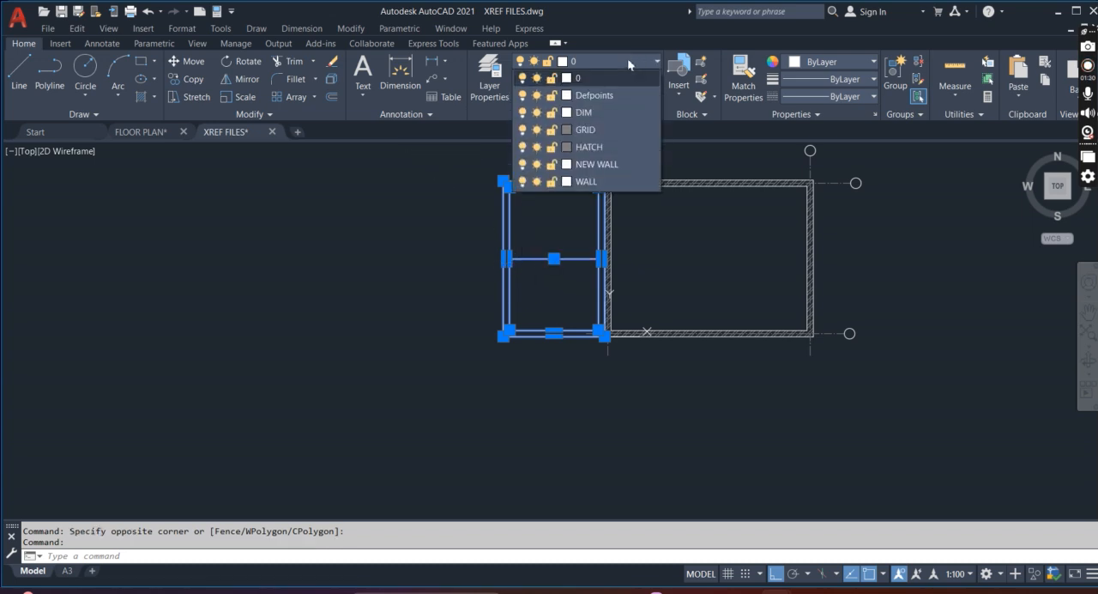
left_click(604, 163)
key("Escape")
key("Escape")
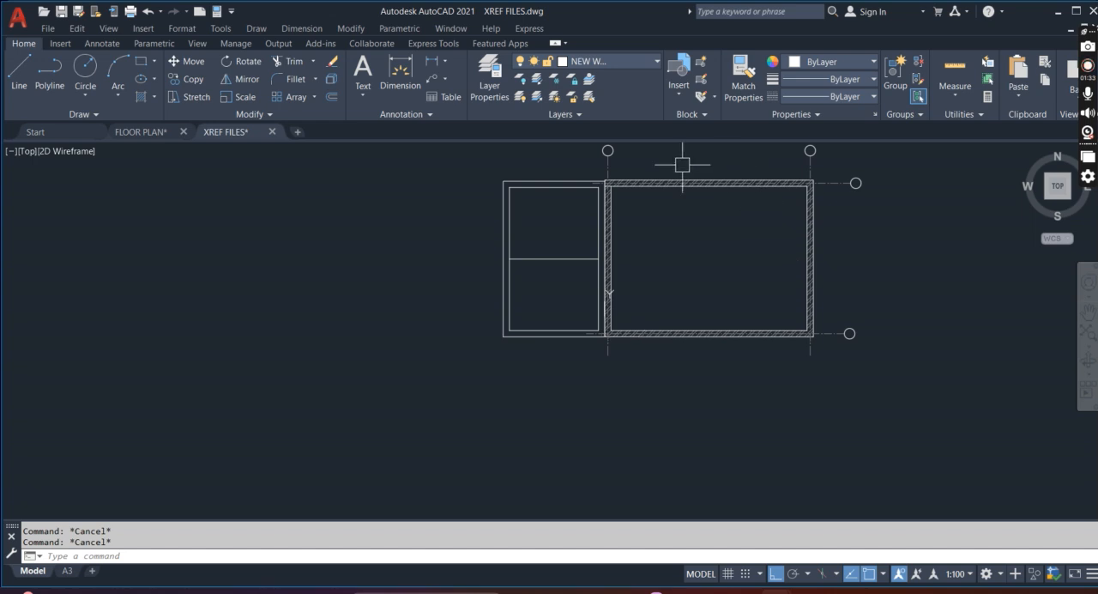
Save the XREF FILES drawing with the added walls
middle_click_drag(635, 212, 596, 232)
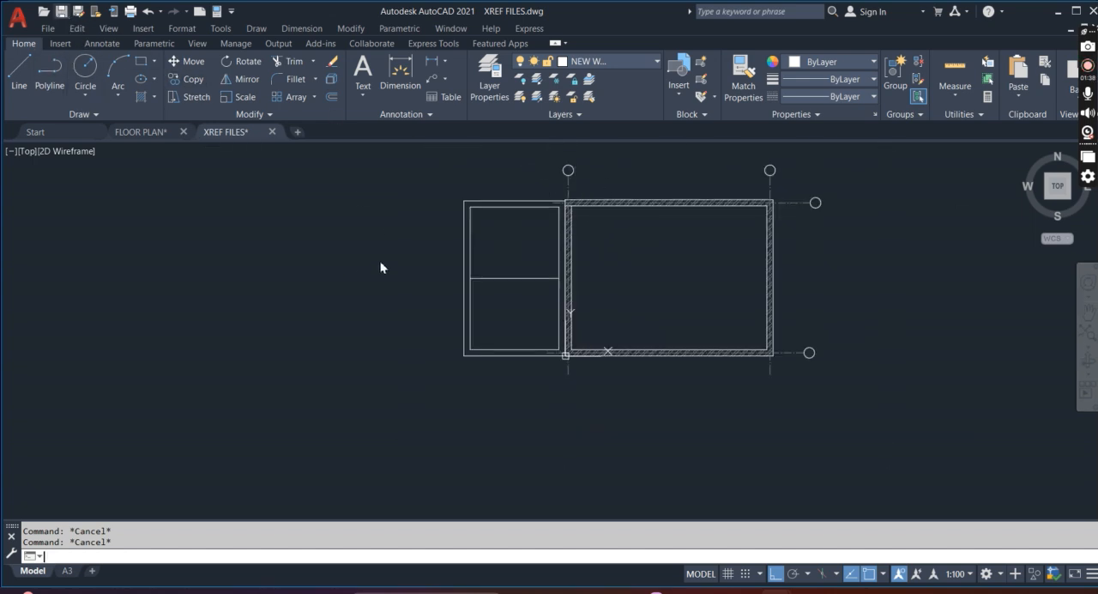
key("ctrl+s")
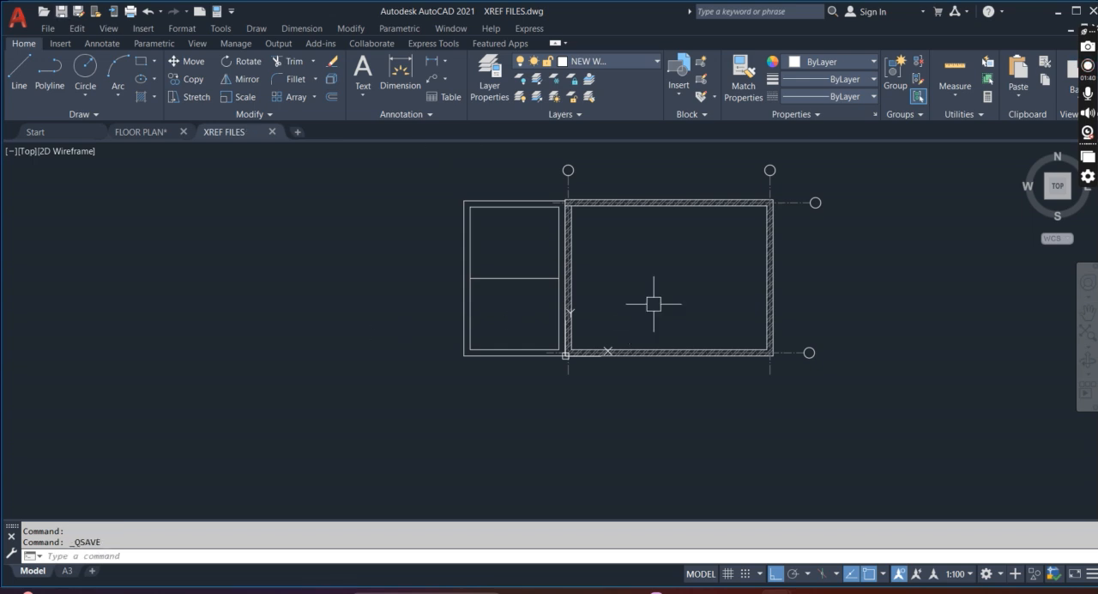
scroll(532, 257, "up", 3)
scroll(310, 275, "down", 3)
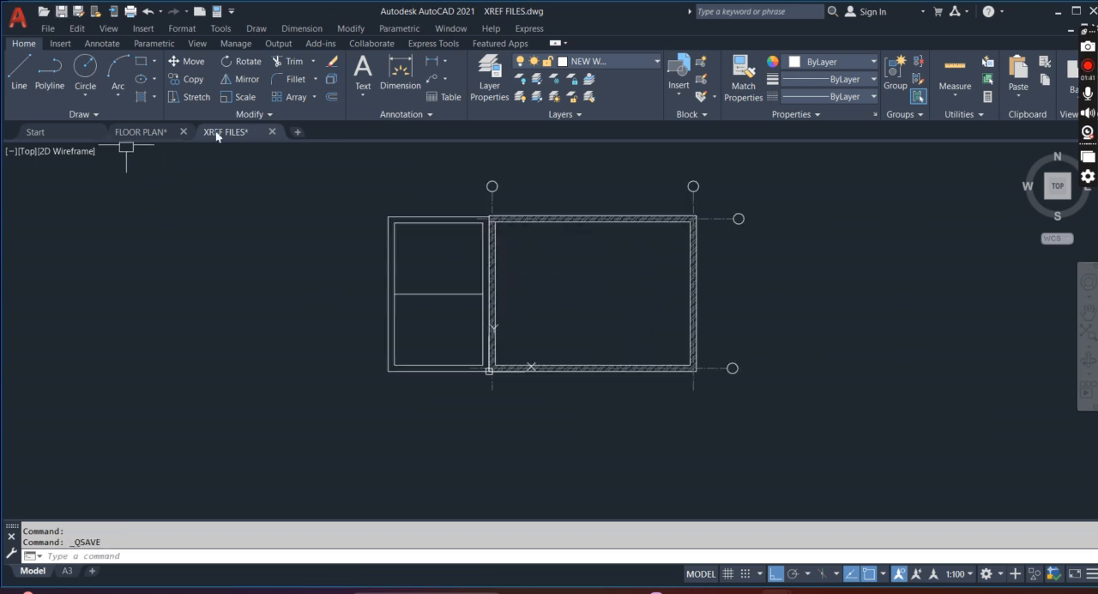
In the FLOOR PLAN drawing, reload the modified XREF FILES reference and end the Xref comparison
left_click(141, 133)
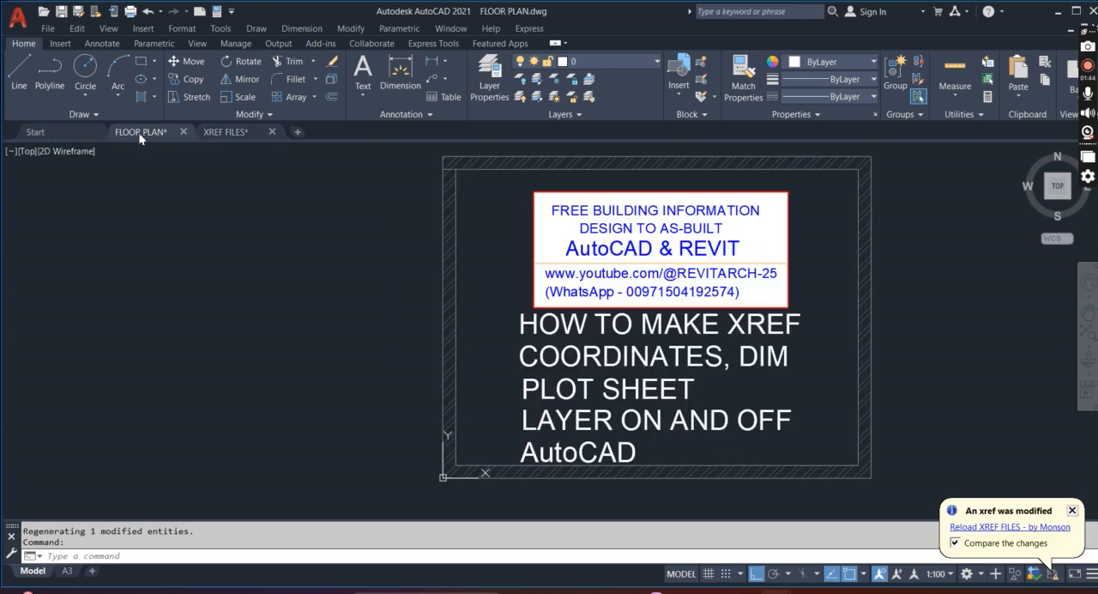
left_click(991, 528)
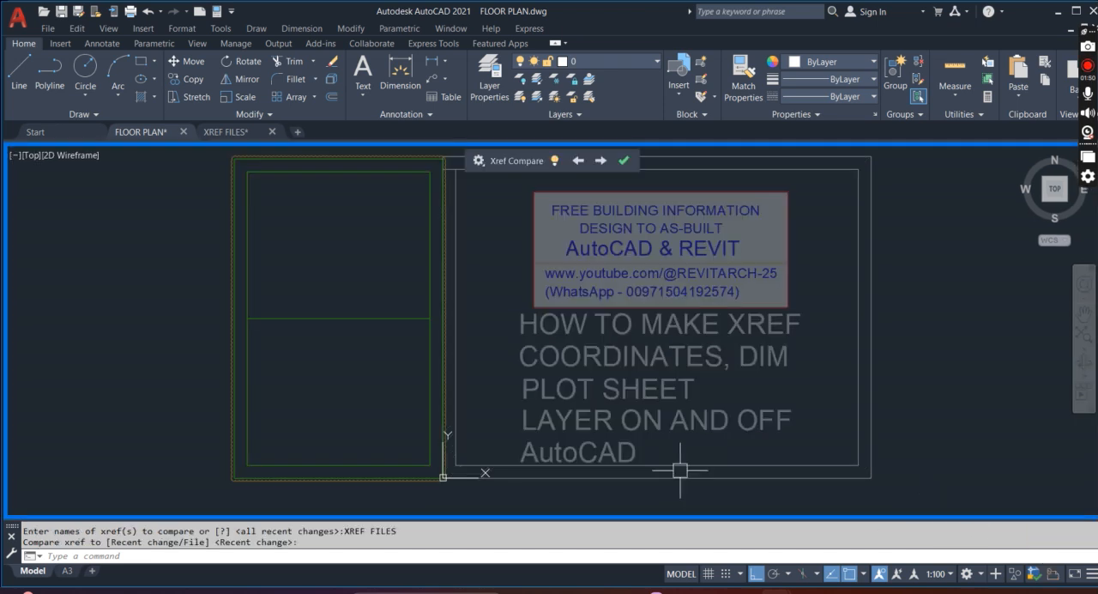
left_click(624, 162)
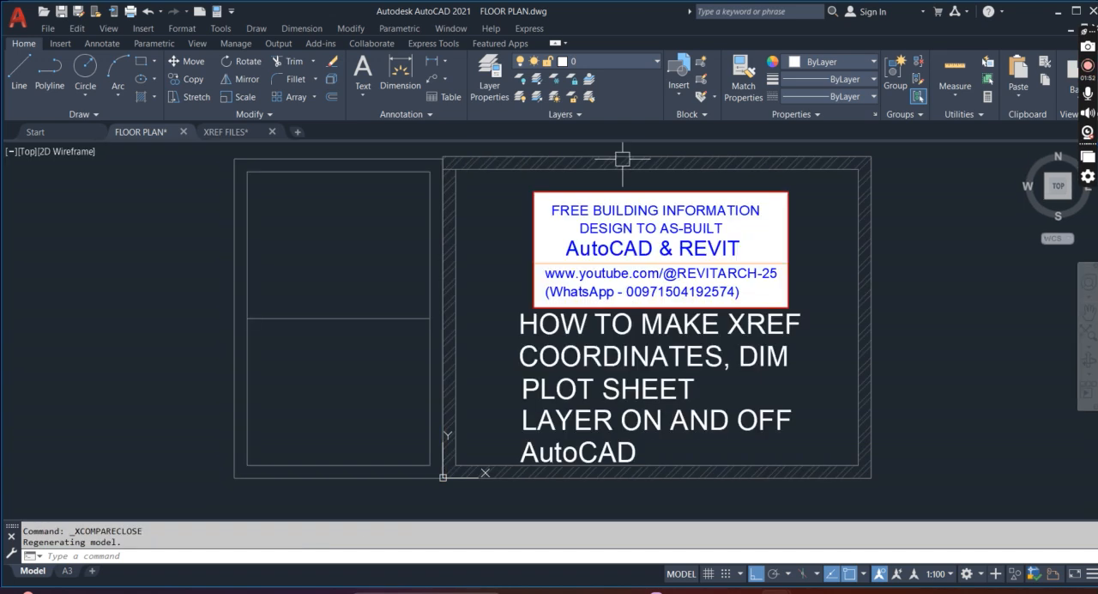
scroll(532, 307, "down", 4)
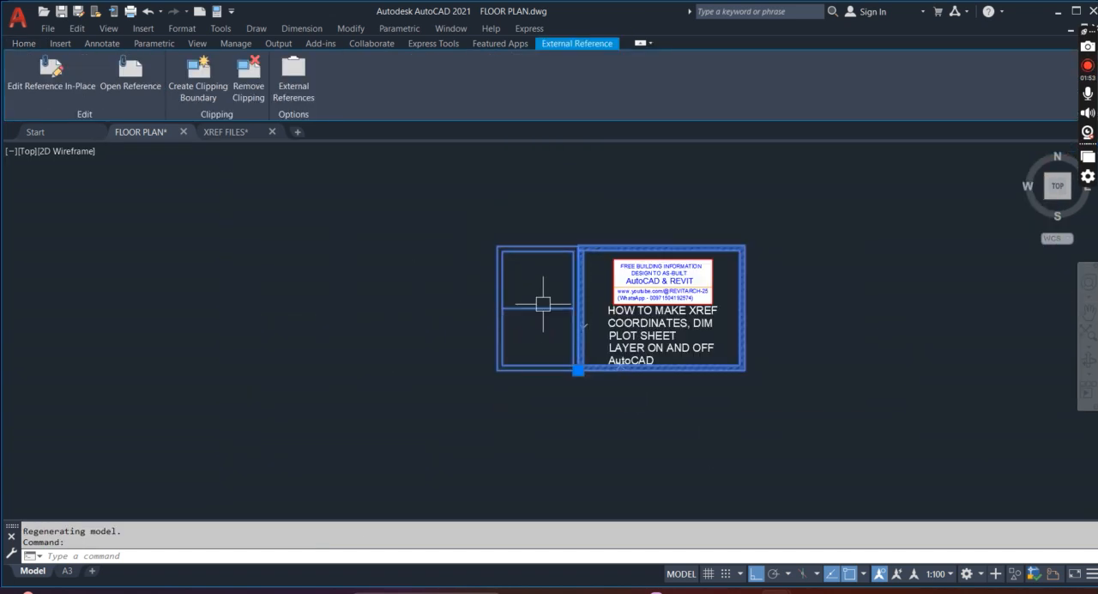
key("Escape")
key("Escape")
scroll(483, 299, "up", 2)
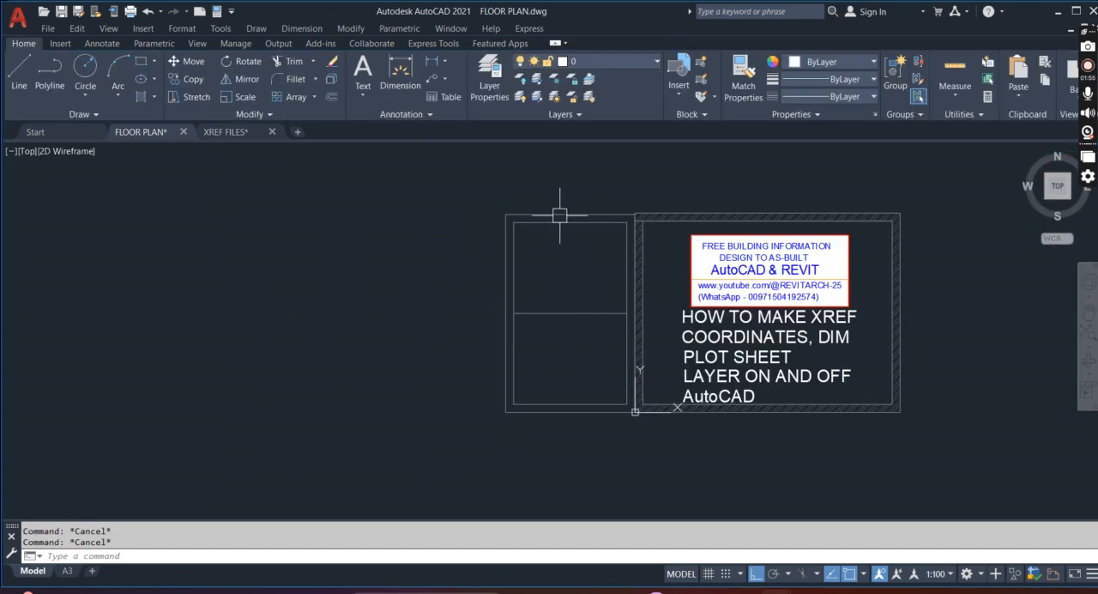
Filter the layer list to the XREF FILES reference and freeze the XREF FILES|NEW WALL layer
left_click(492, 93)
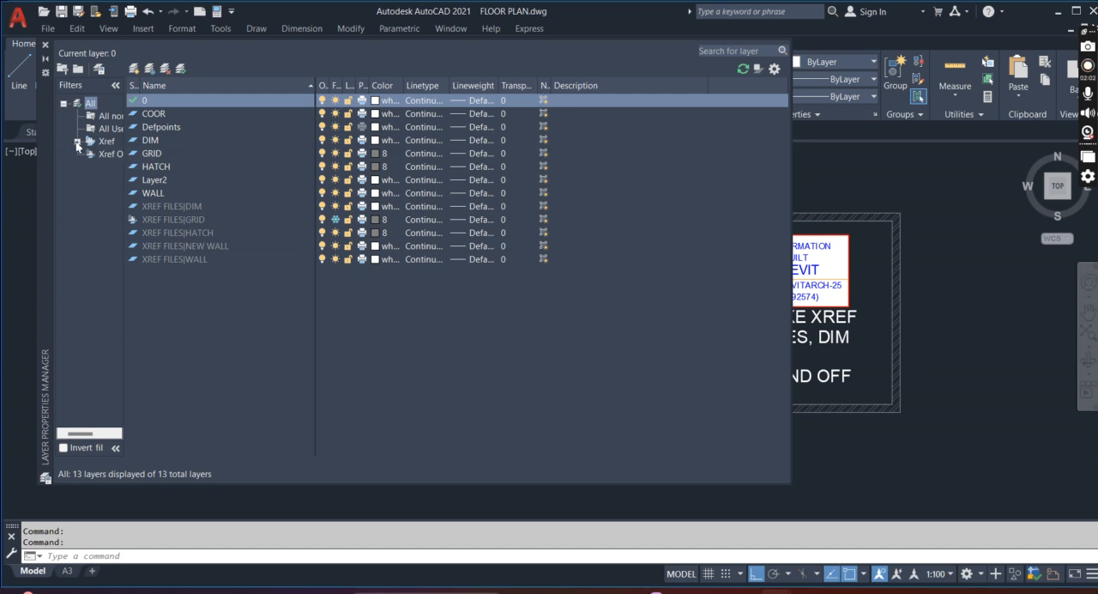
left_click(77, 142)
left_click(119, 156)
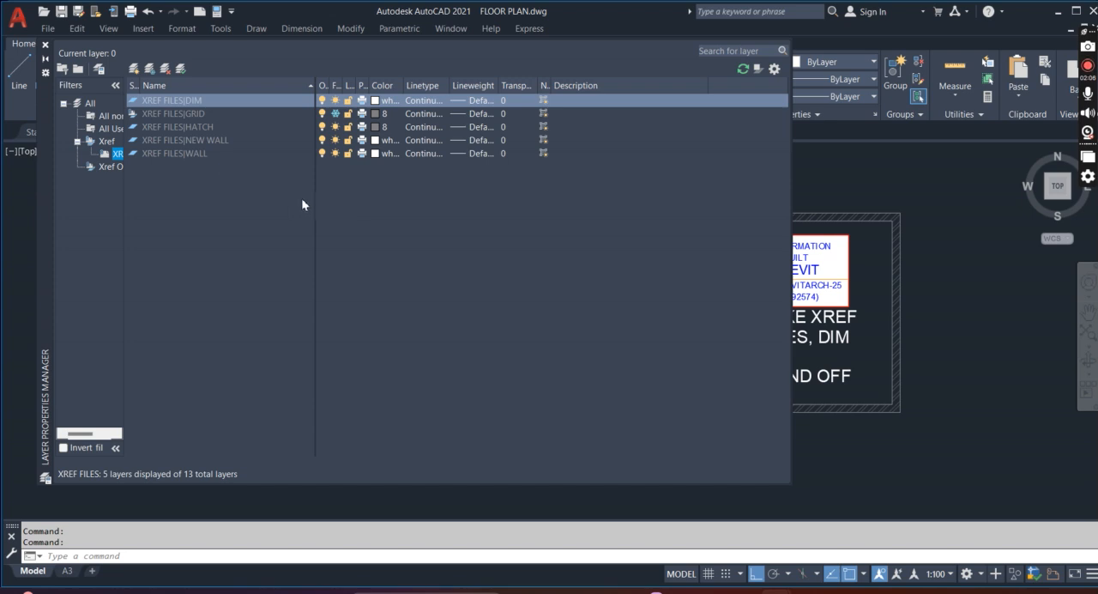
left_click(214, 141)
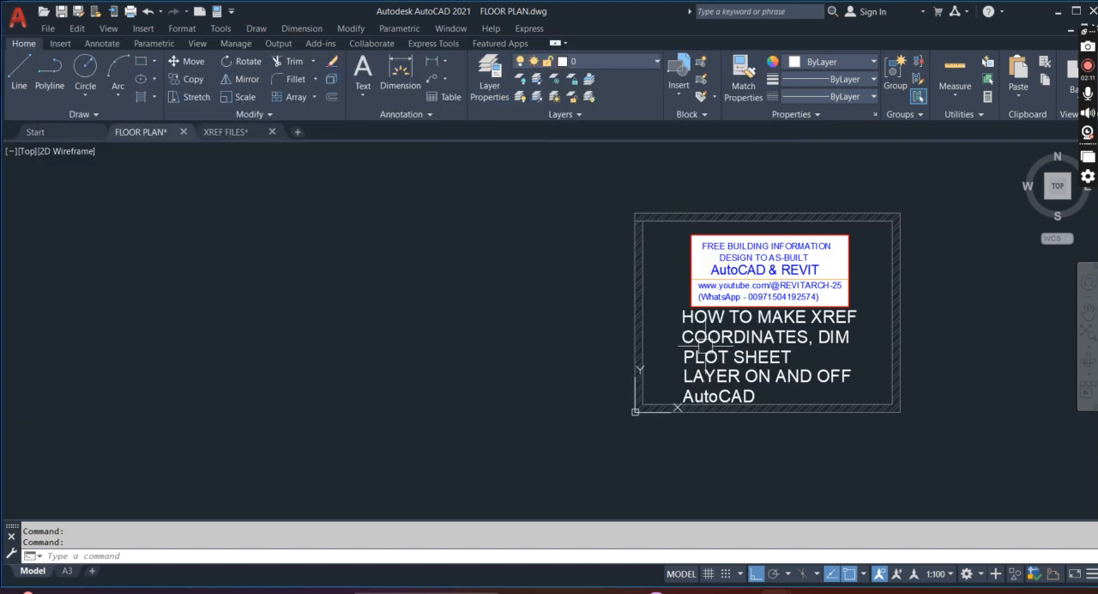
left_click(46, 45)
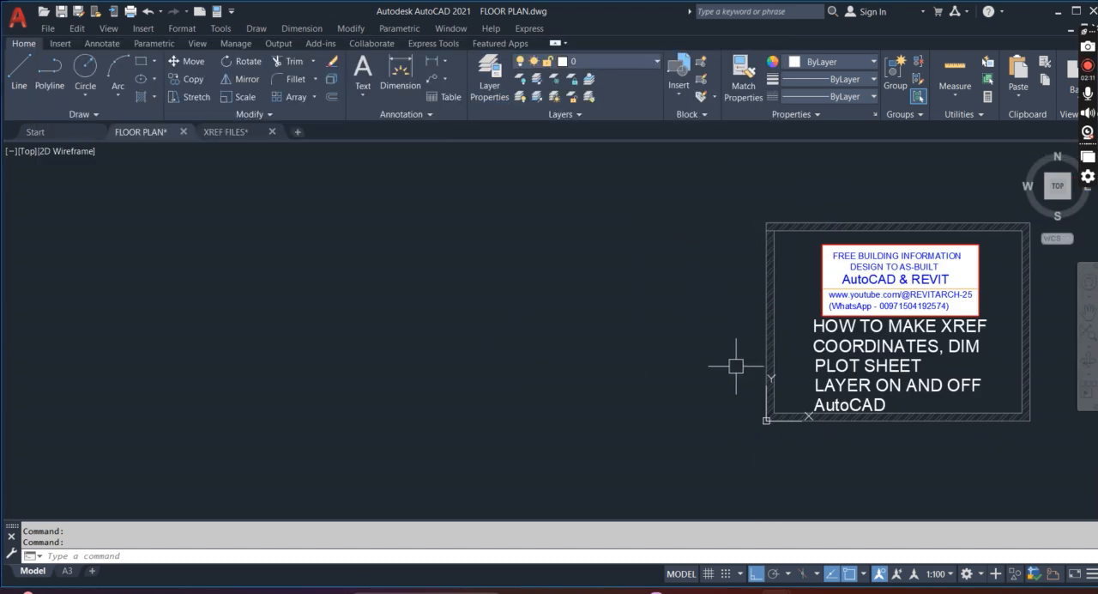
scroll(735, 365, "up", 4)
scroll(691, 361, "down", 2)
scroll(687, 337, "down", 2)
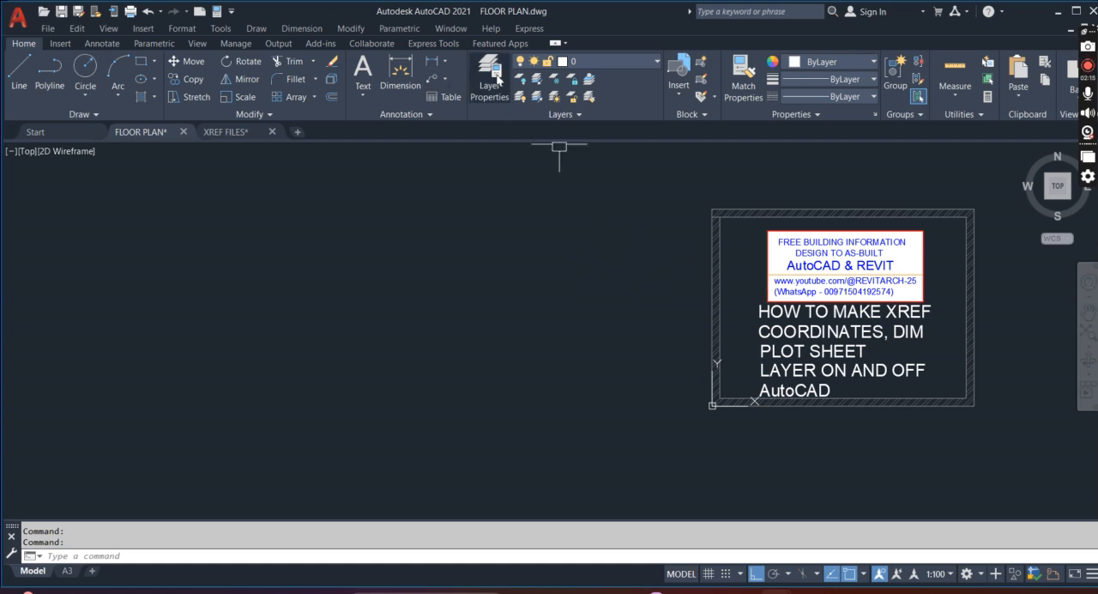
Thaw the XREF FILES|NEW WALL layer
left_click(617, 63)
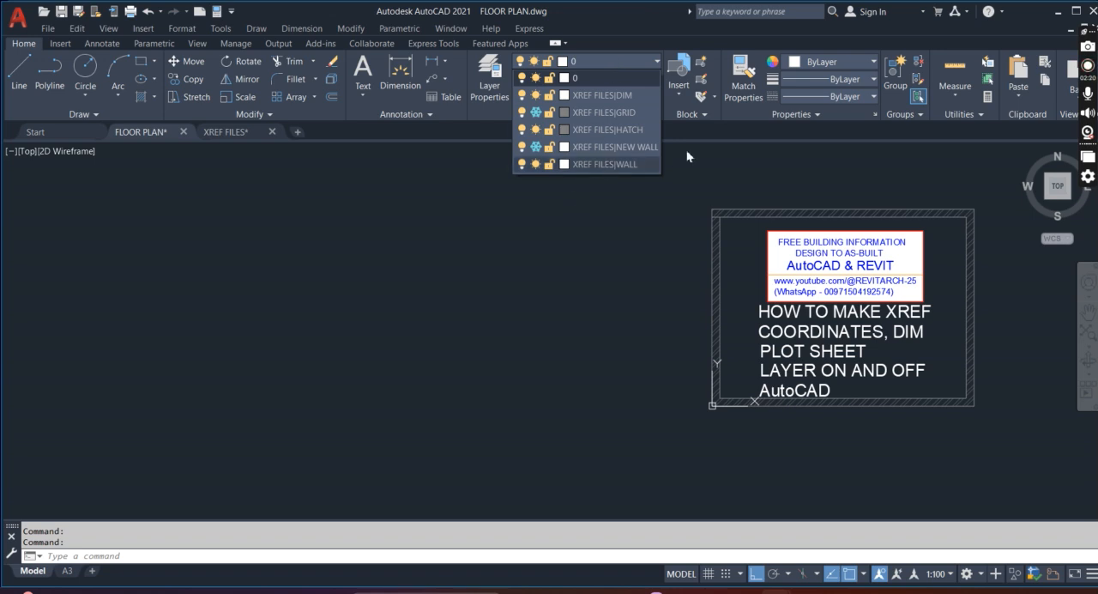
left_click(539, 148)
left_click(534, 273)
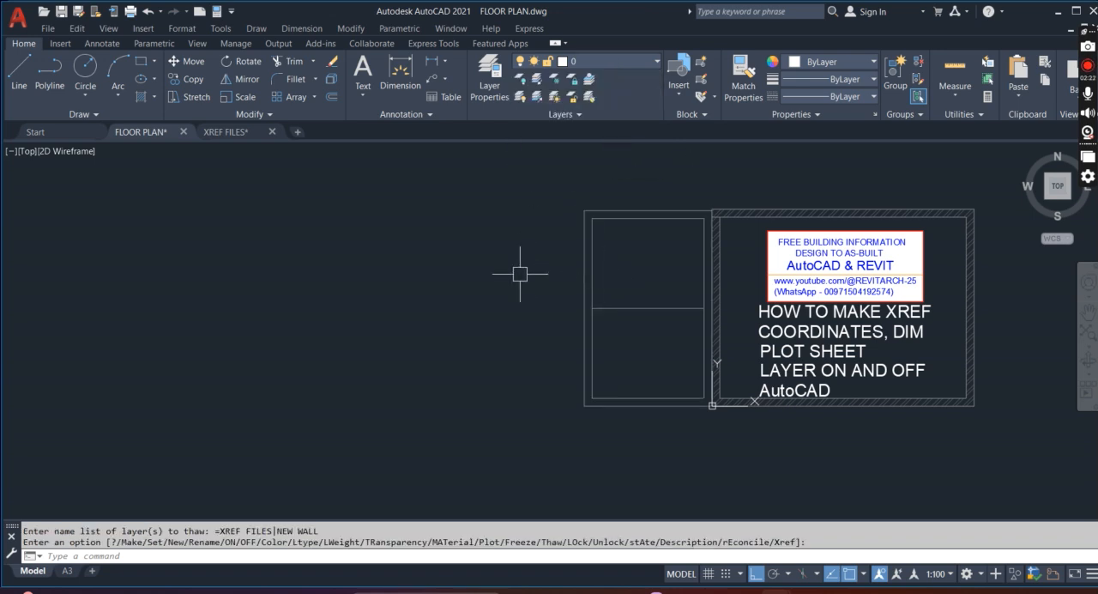
scroll(520, 275, "down", 5)
scroll(634, 307, "up", 5)
scroll(743, 337, "up", 2)
scroll(741, 370, "down", 2)
scroll(671, 396, "up", 2)
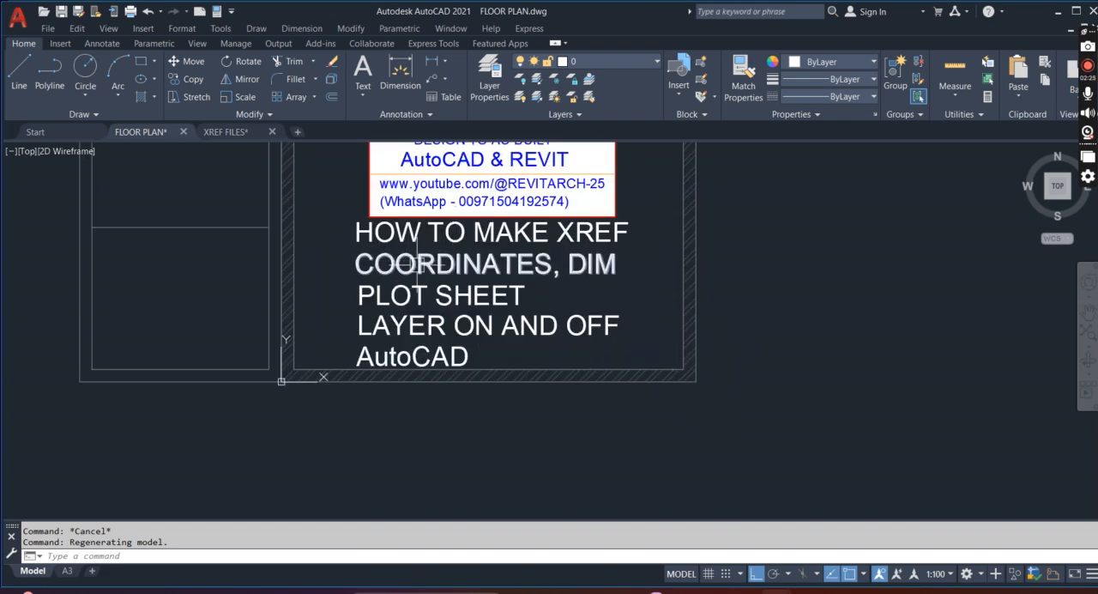
scroll(743, 400, "up", 2)
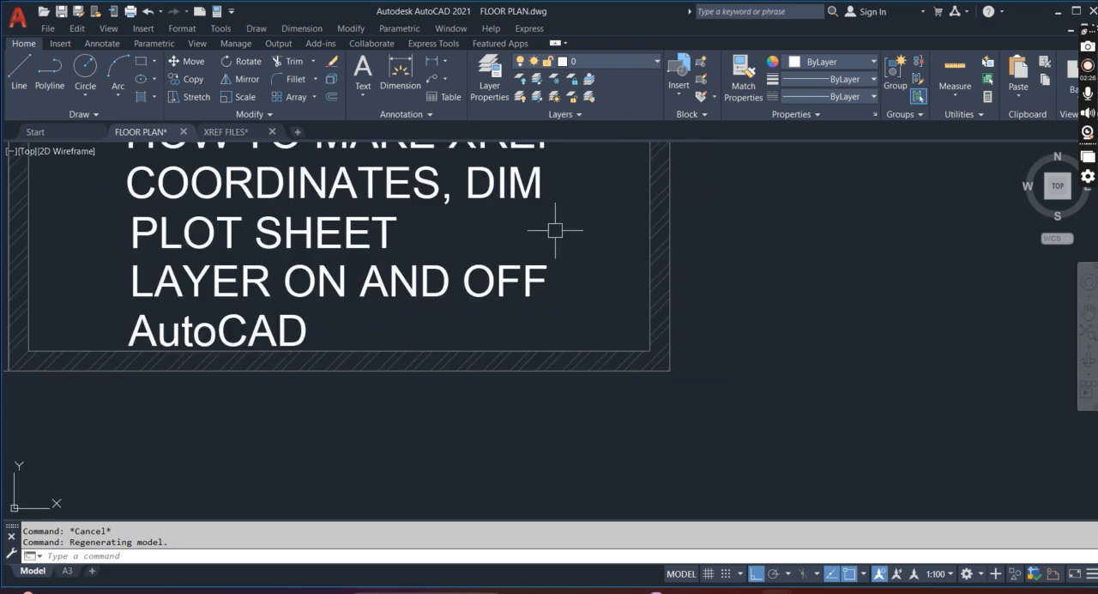
List all layers of the drawing and rename the COOR layer to COORDINATES
left_click(490, 71)
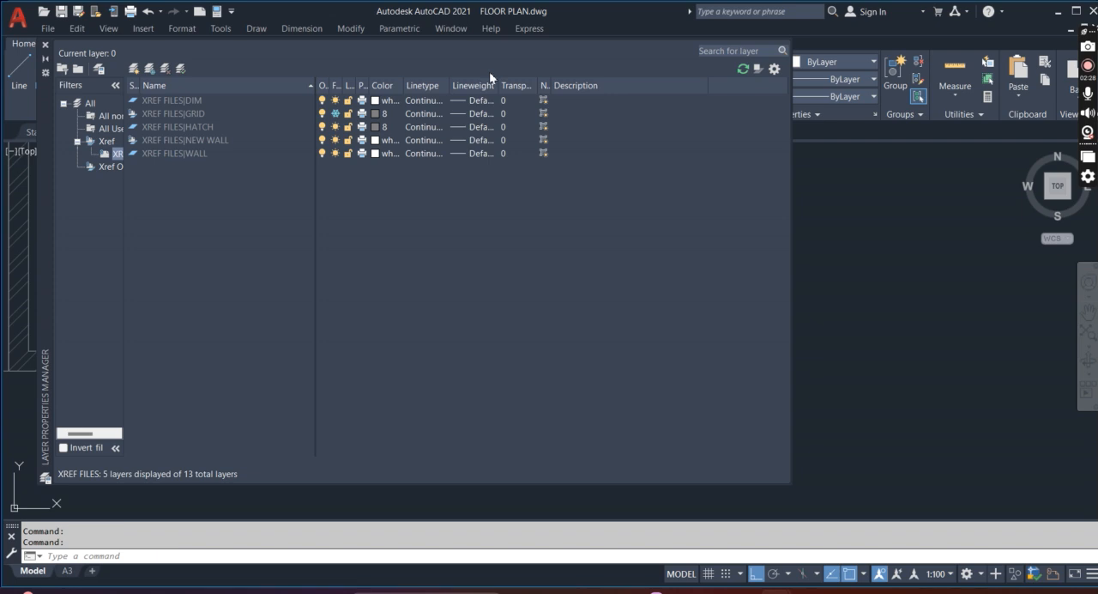
left_click(90, 103)
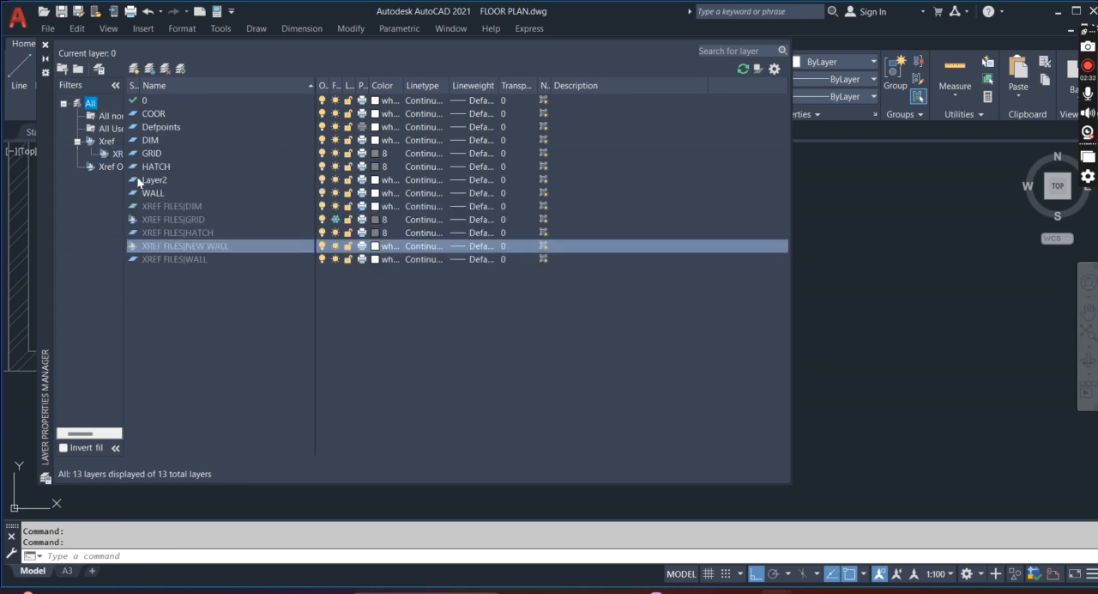
left_click(162, 114)
right_click(161, 113)
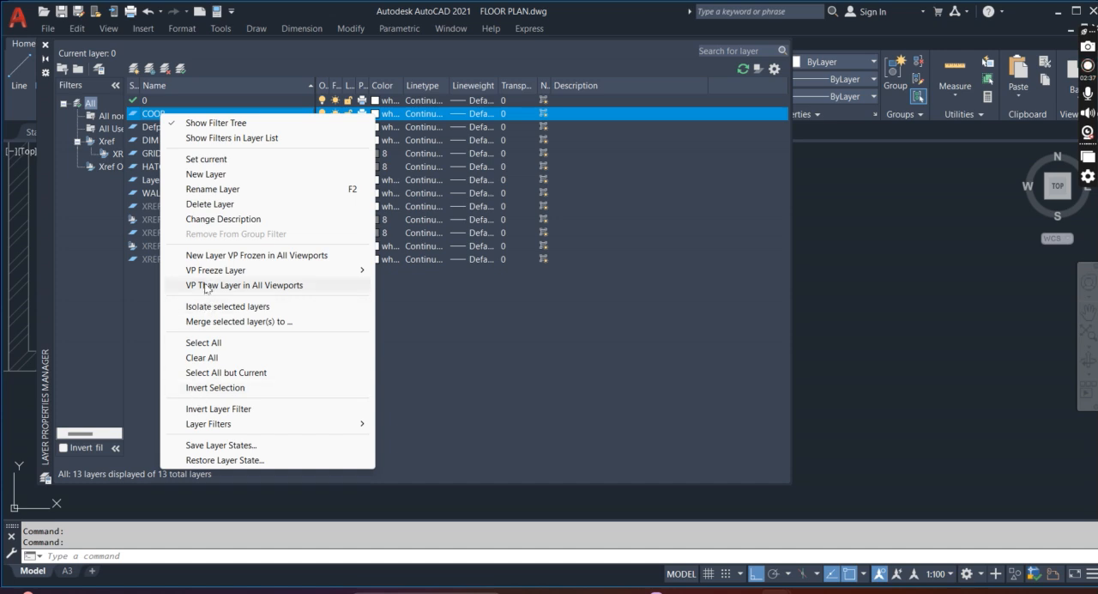
left_click(205, 189)
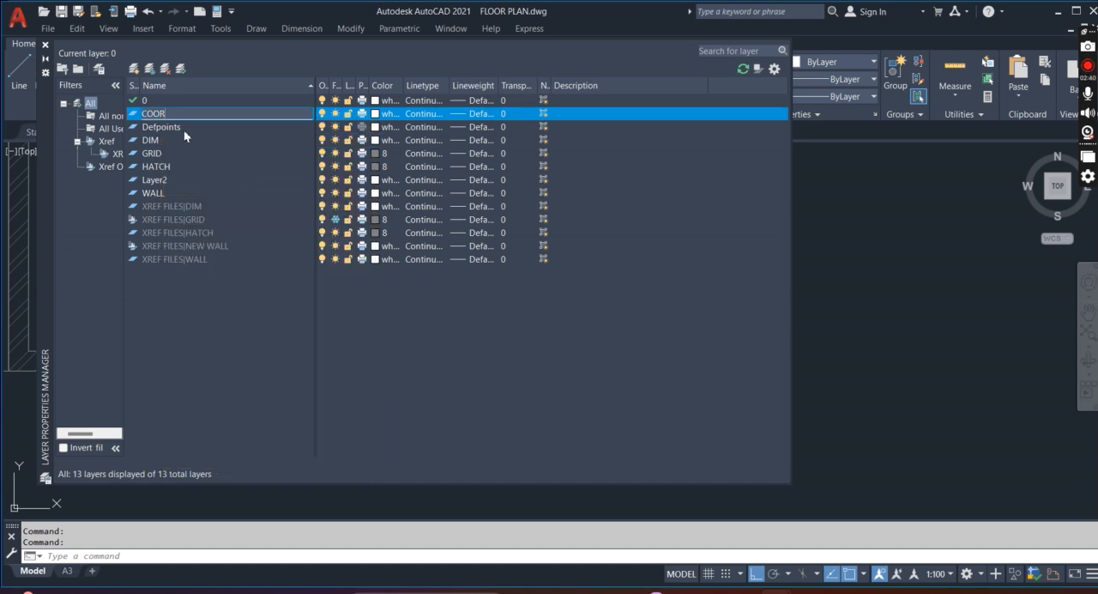
type("DINATES")
Set the COORDINATES layer's color to magenta and close the layer manager
left_click(383, 116)
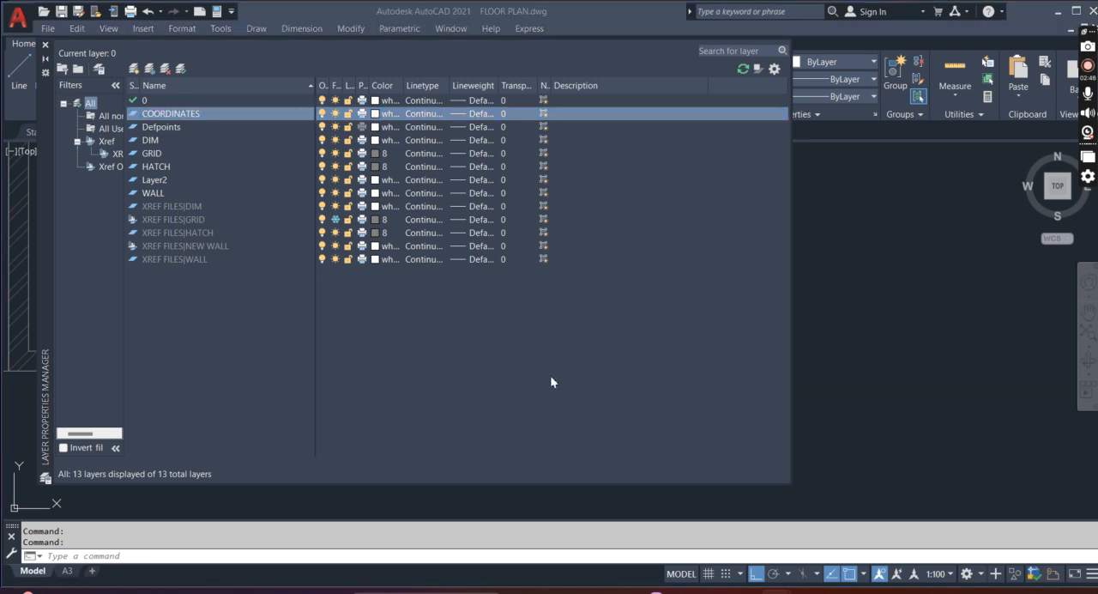
left_click(500, 332)
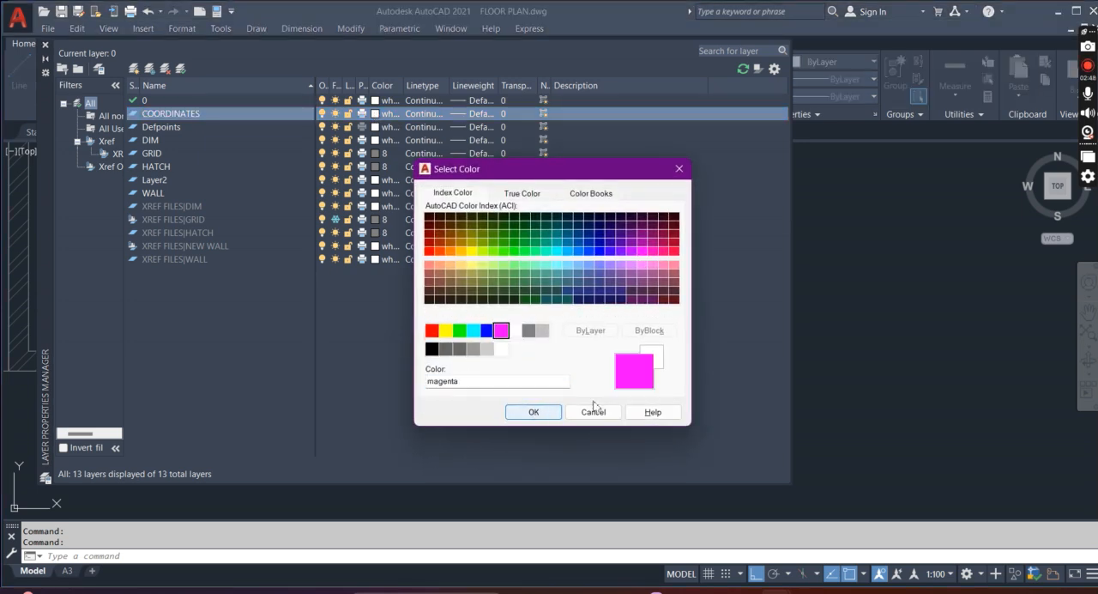
left_click(534, 411)
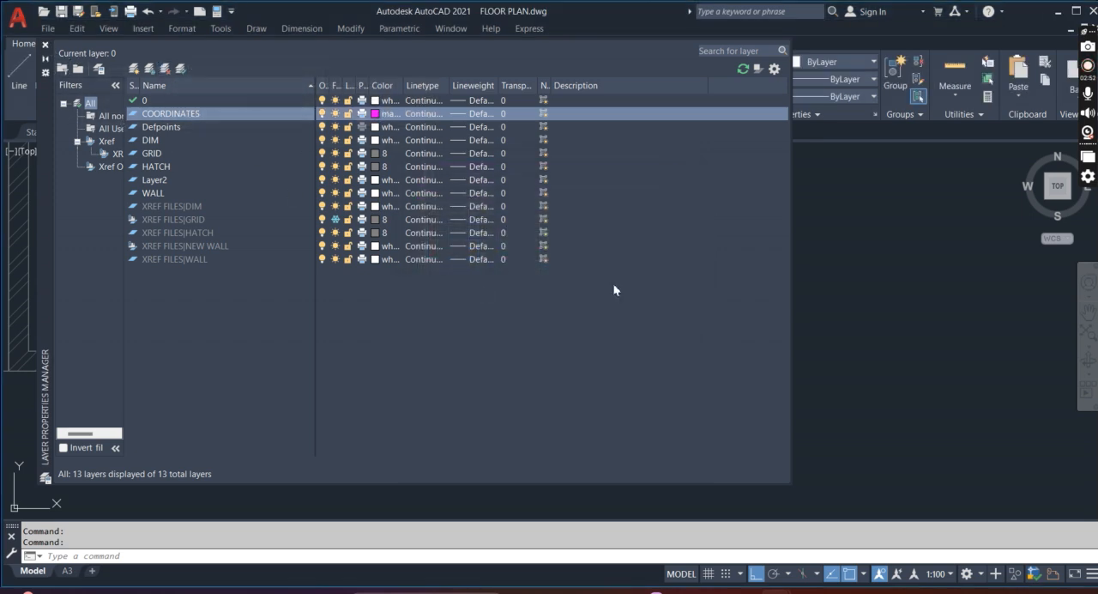
left_click(528, 294)
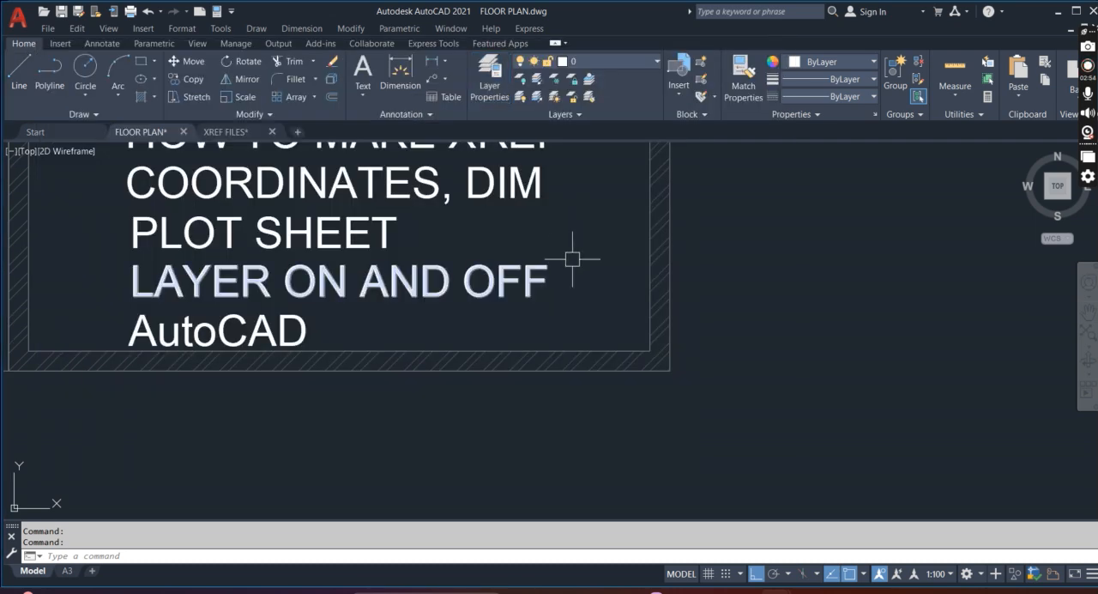
left_click(46, 45)
Label the coordinates of the hatched room's lower-right outer corner with the CD command, placing the text outside the wall
key("Escape")
type("CD")
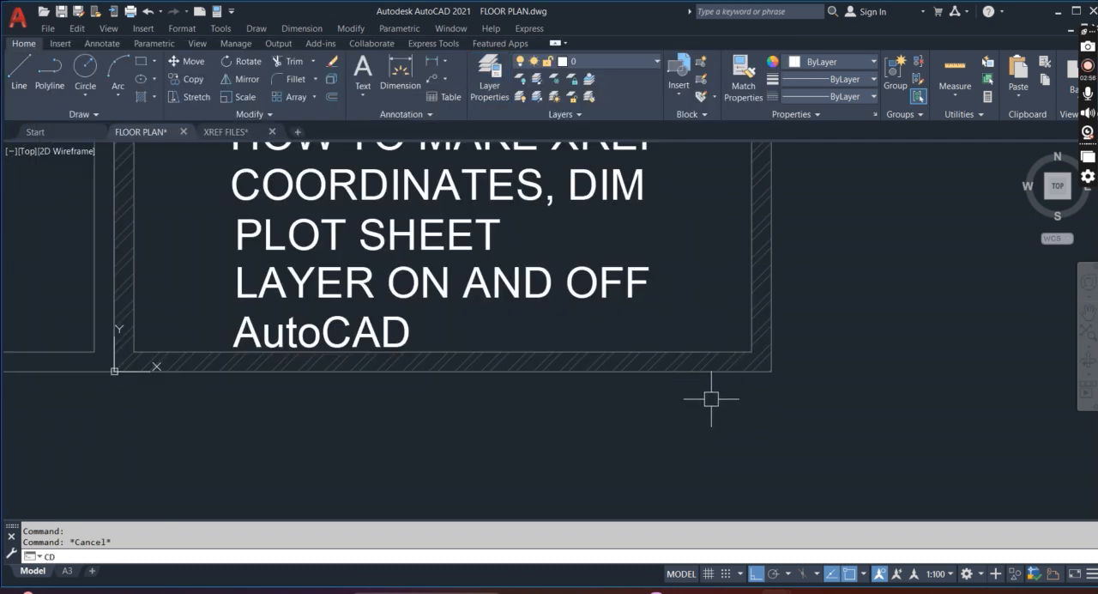
key("Return")
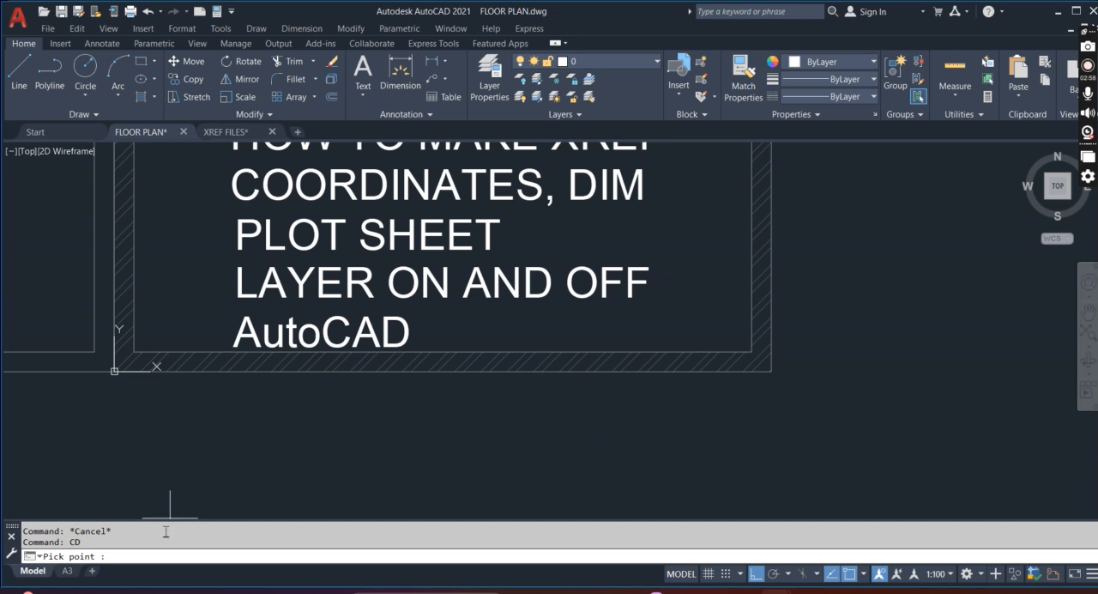
left_click(773, 374)
scroll(730, 338, "down", 2)
left_click(841, 398)
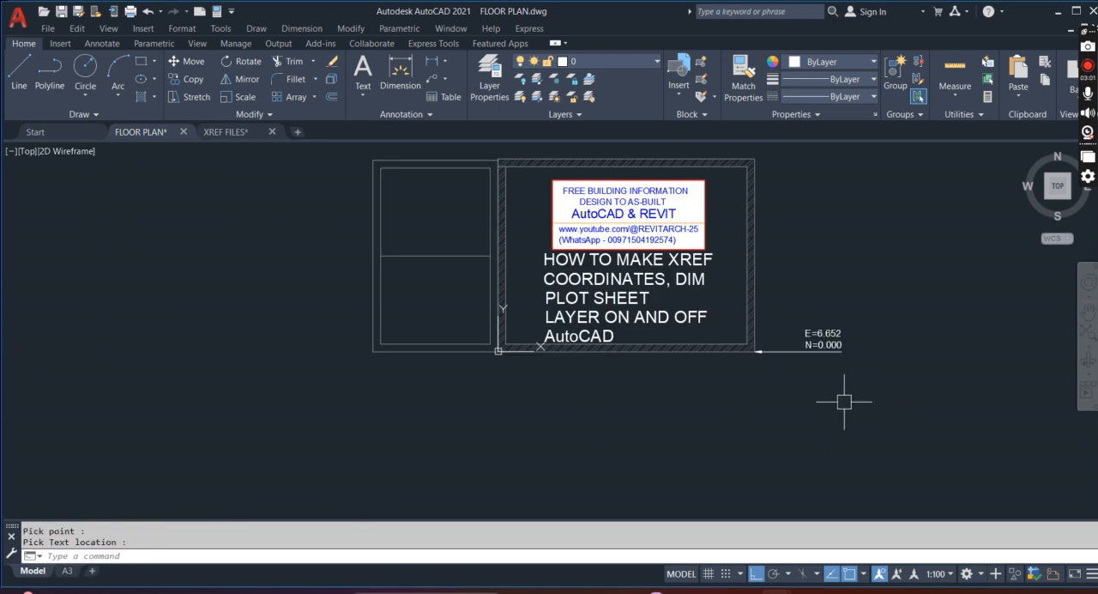
Assign the coordinate label at the room's lower-right corner to the COORDINATES layer
scroll(828, 369, "up", 2)
key("Escape")
key("Escape")
left_click(818, 358)
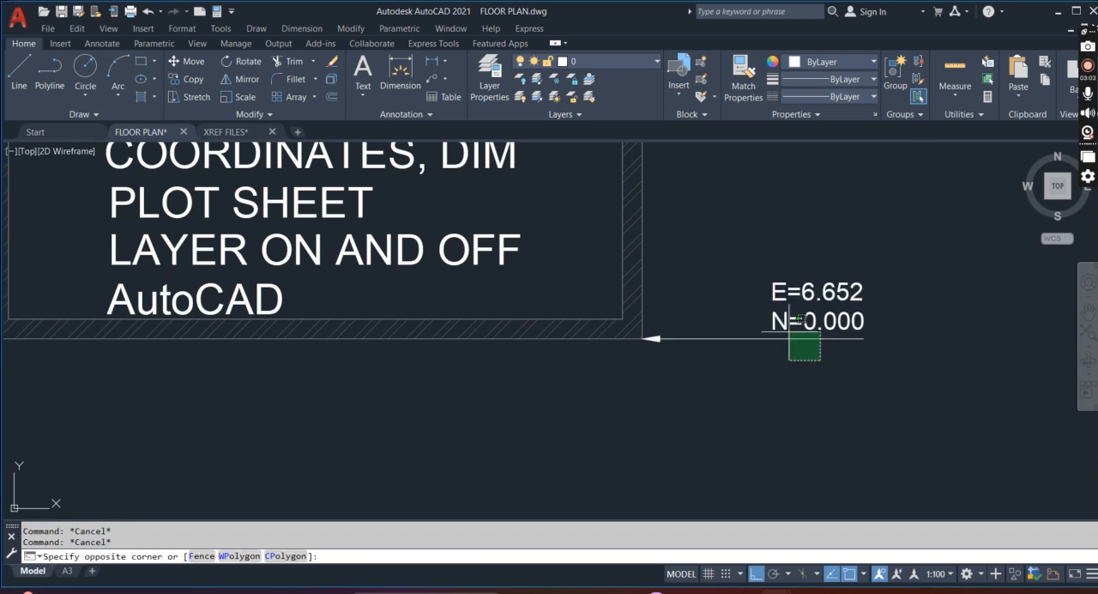
left_click(777, 324)
left_click(604, 62)
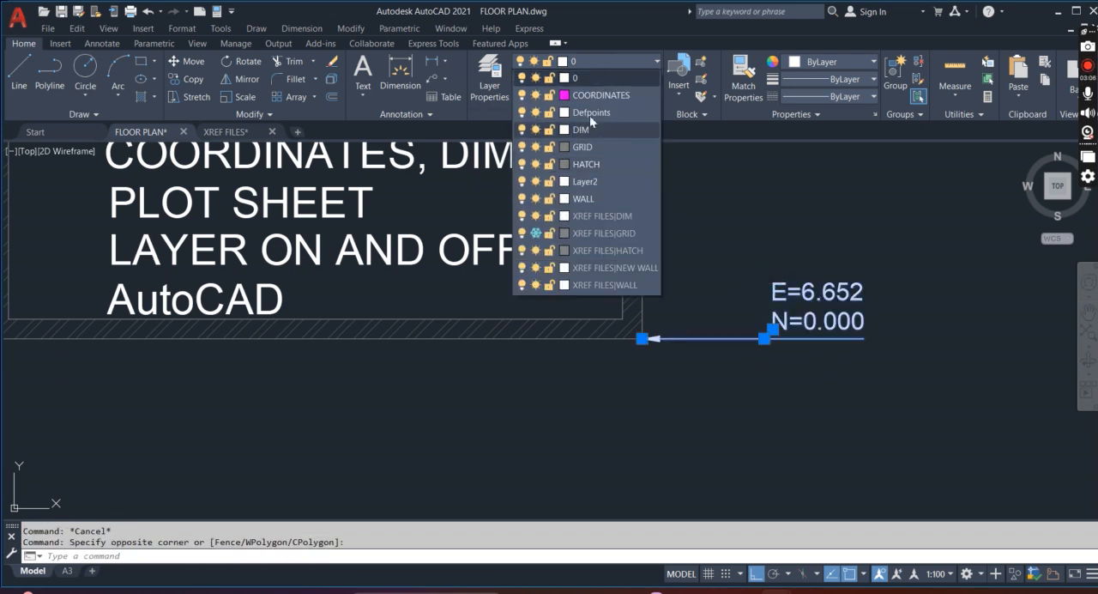
left_click(603, 96)
left_click(603, 97)
scroll(765, 340, "down", 2)
key("Escape")
key("Escape")
scroll(842, 309, "up", 2)
scroll(823, 302, "down", 4)
scroll(839, 310, "up", 3)
scroll(827, 272, "down", 3)
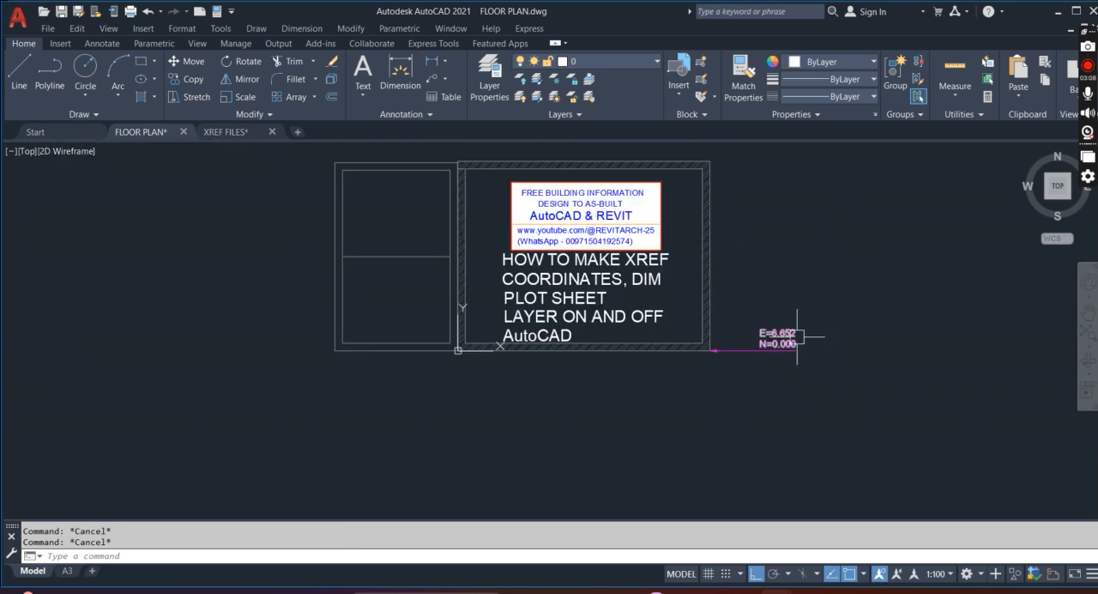
scroll(775, 331, "up", 3)
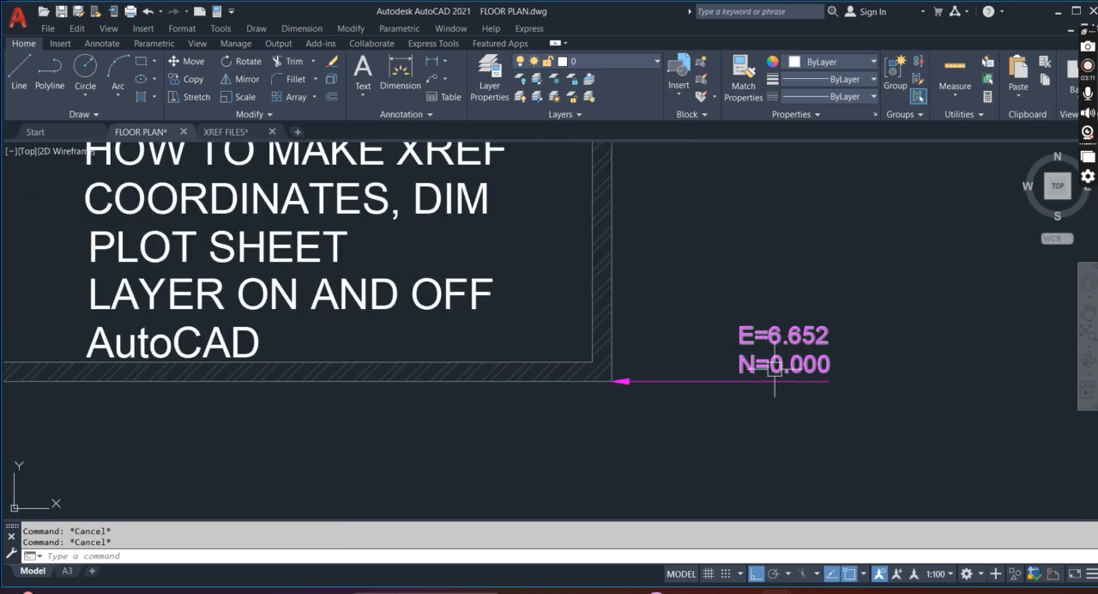
Find the cordinate-04 metre LISP file through the application loading command AP, and leave without loading it
type("A")
key("Return")
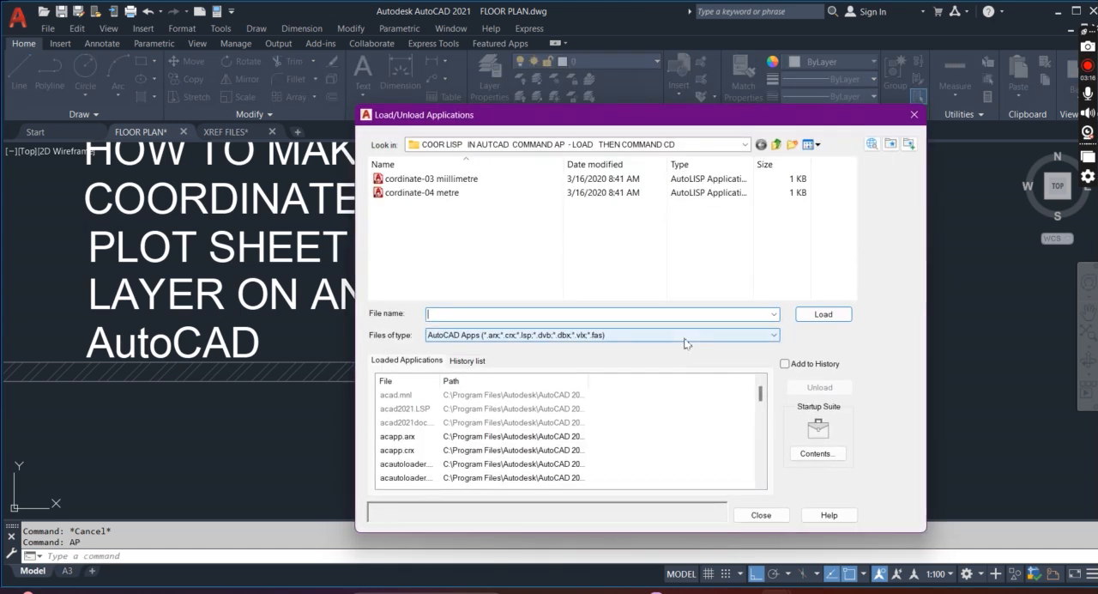
left_click(421, 194)
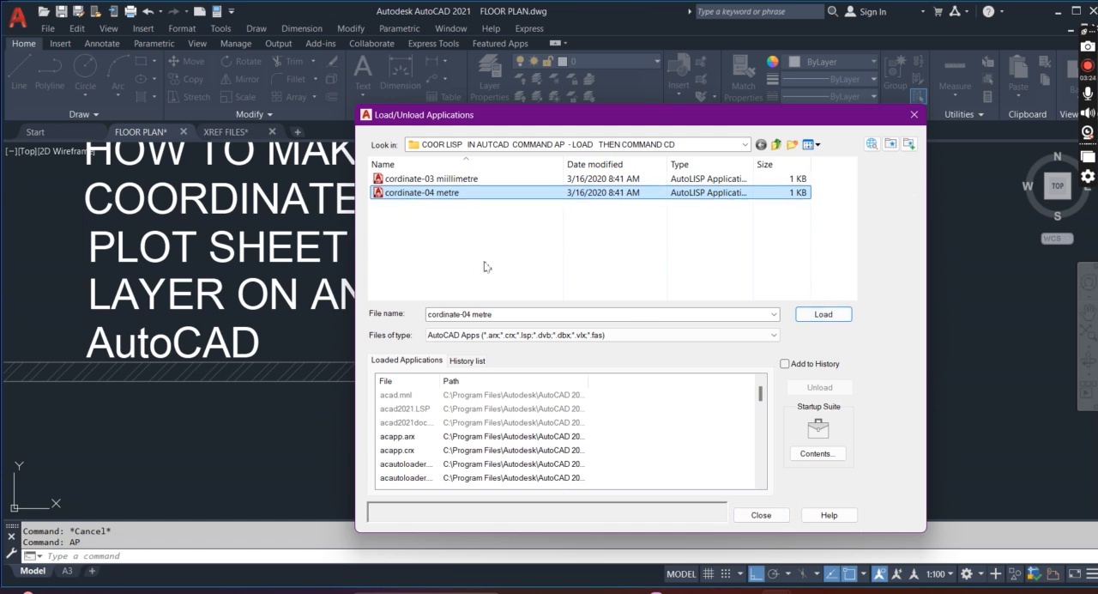
left_click(915, 117)
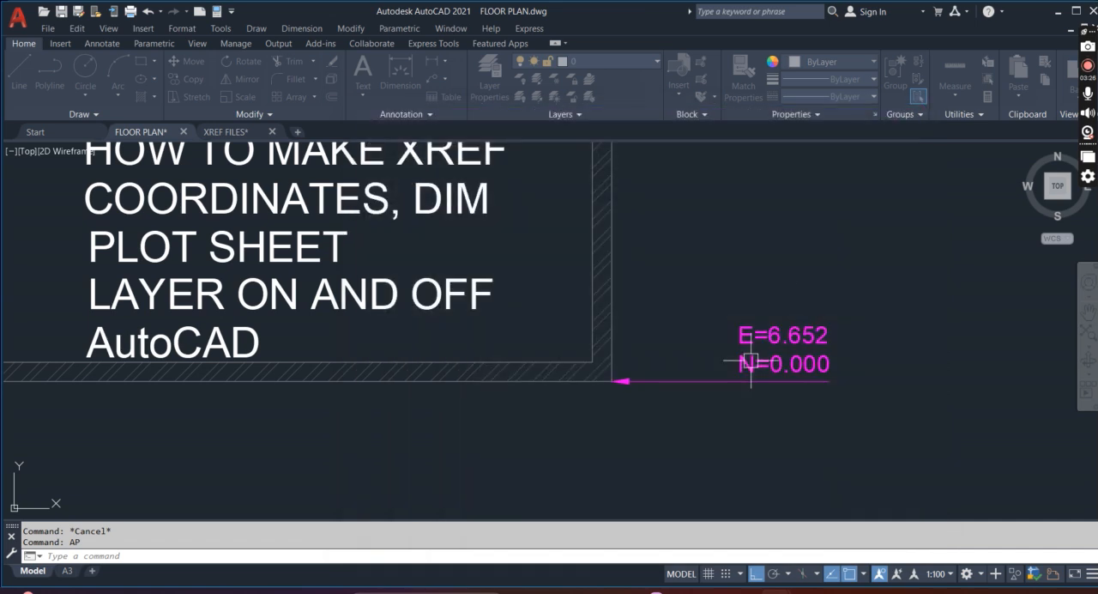
scroll(714, 344, "down", 2)
scroll(721, 359, "up", 1)
scroll(720, 360, "up", 4)
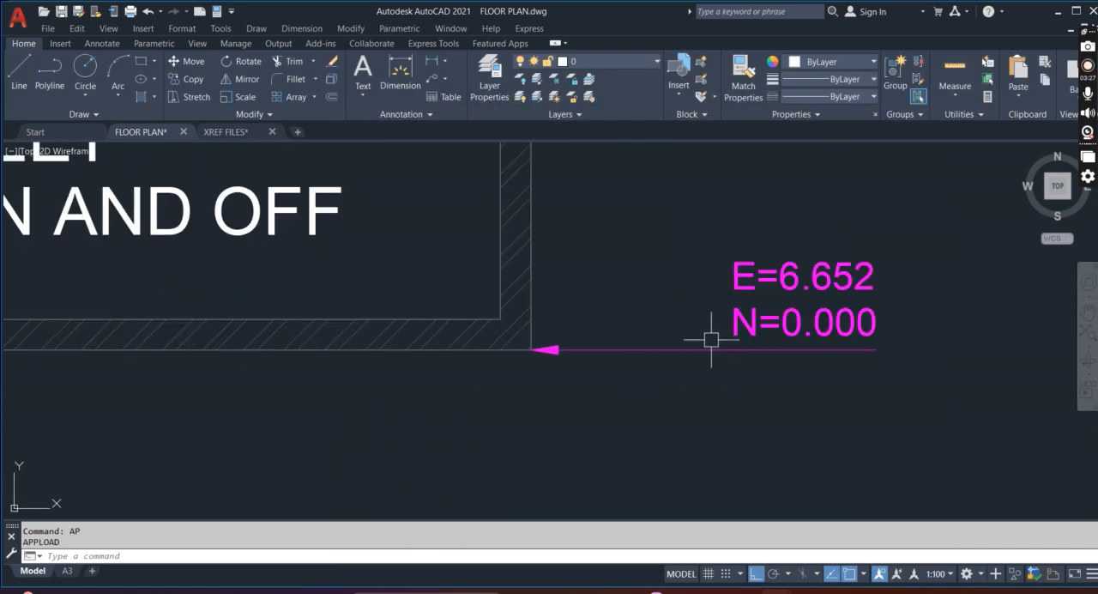
scroll(559, 336, "down", 4)
scroll(570, 358, "up", 2)
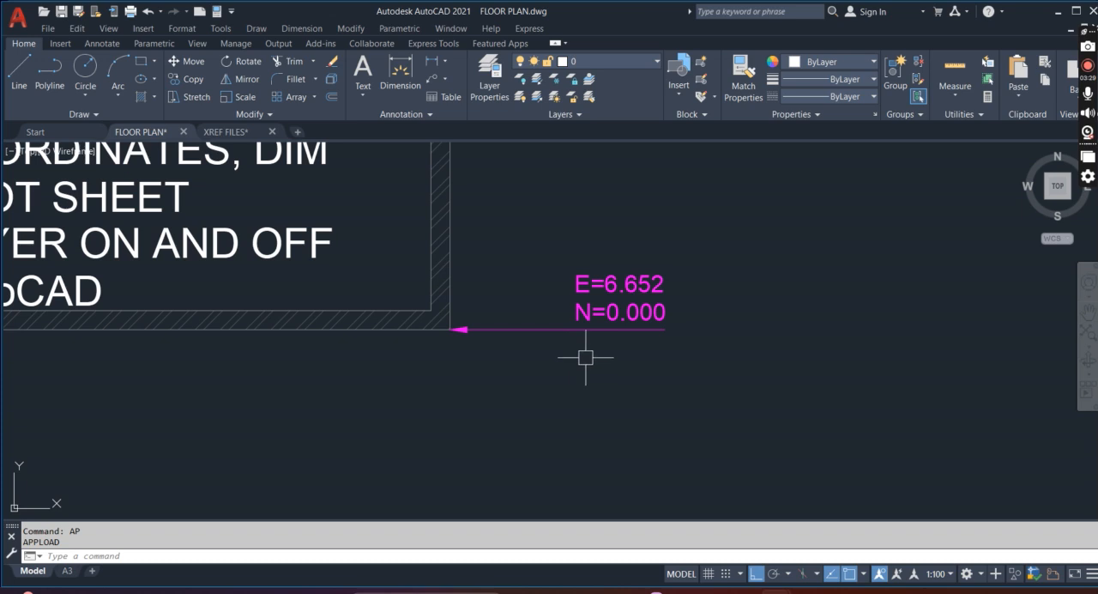
scroll(566, 345, "down", 2)
key("Escape")
key("Escape")
left_click(580, 341)
left_click(592, 335)
key("Escape")
scroll(604, 302, "down", 5)
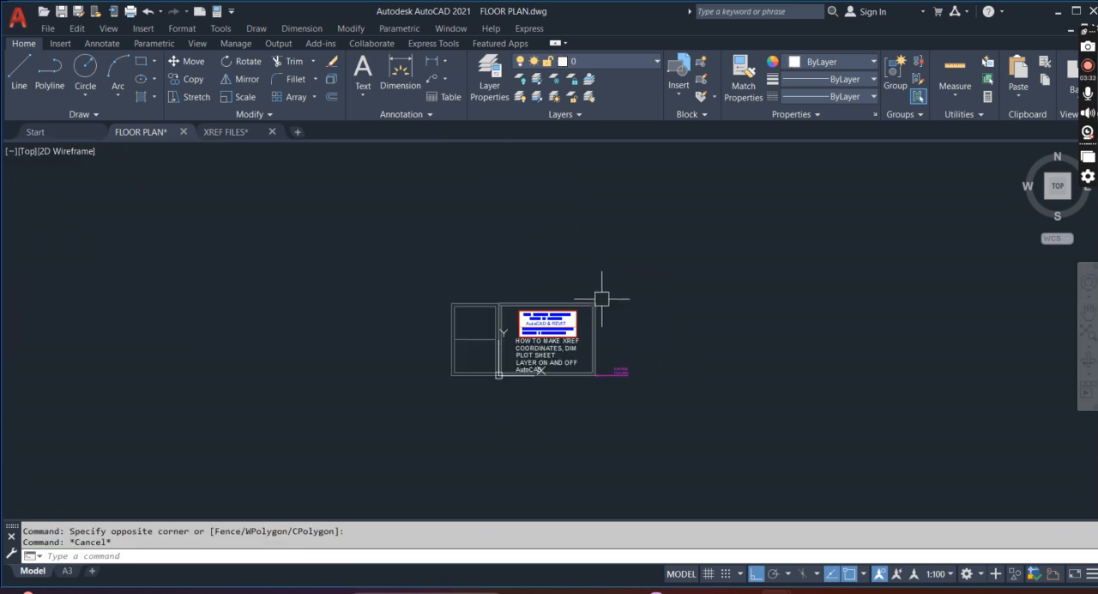
Label the coordinates of the hatched room's upper-right outer corner with the CD command, placing the text outside the wall
scroll(597, 292, "up", 8)
key("Escape")
key("Return")
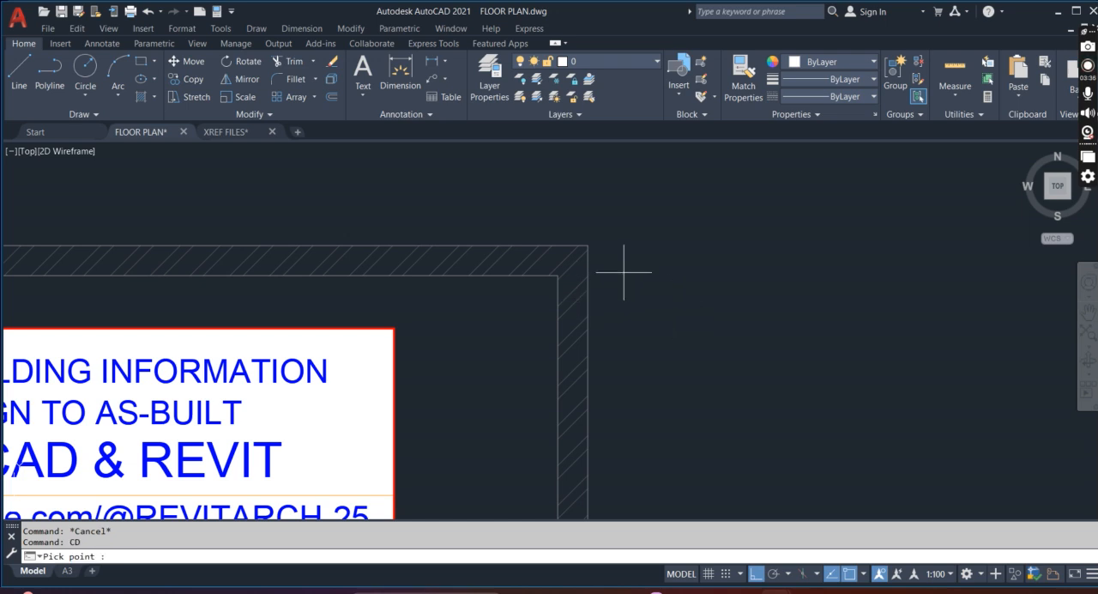
left_click(583, 243)
left_click(687, 279)
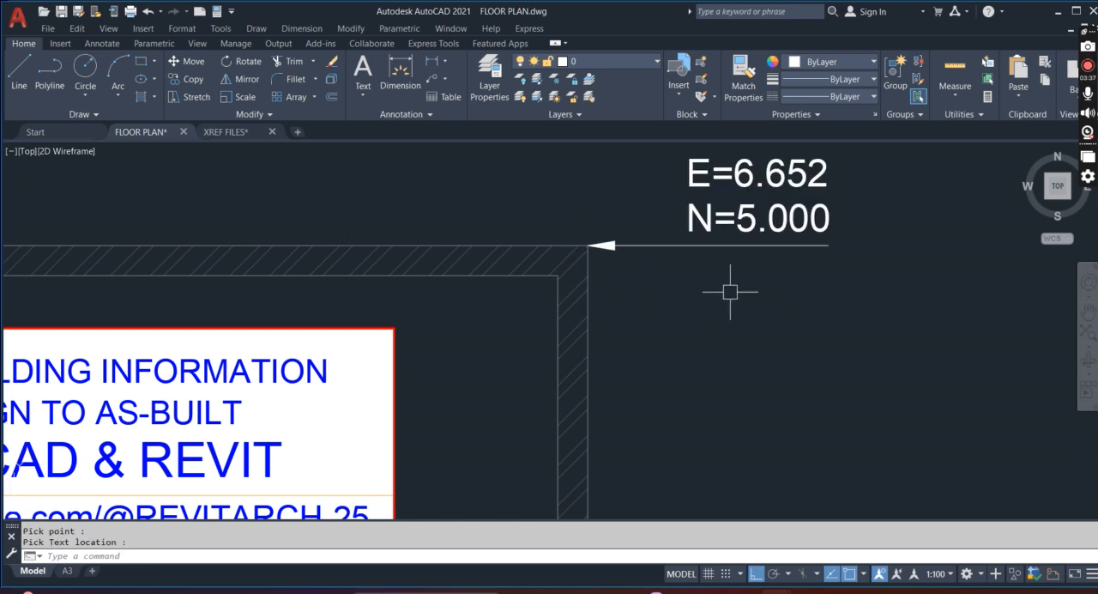
Label the coordinates where the hatched room's upper-left corner meets the added walls, placing the text above, and end the CD command
scroll(838, 251, "down", 5)
scroll(512, 266, "up", 5)
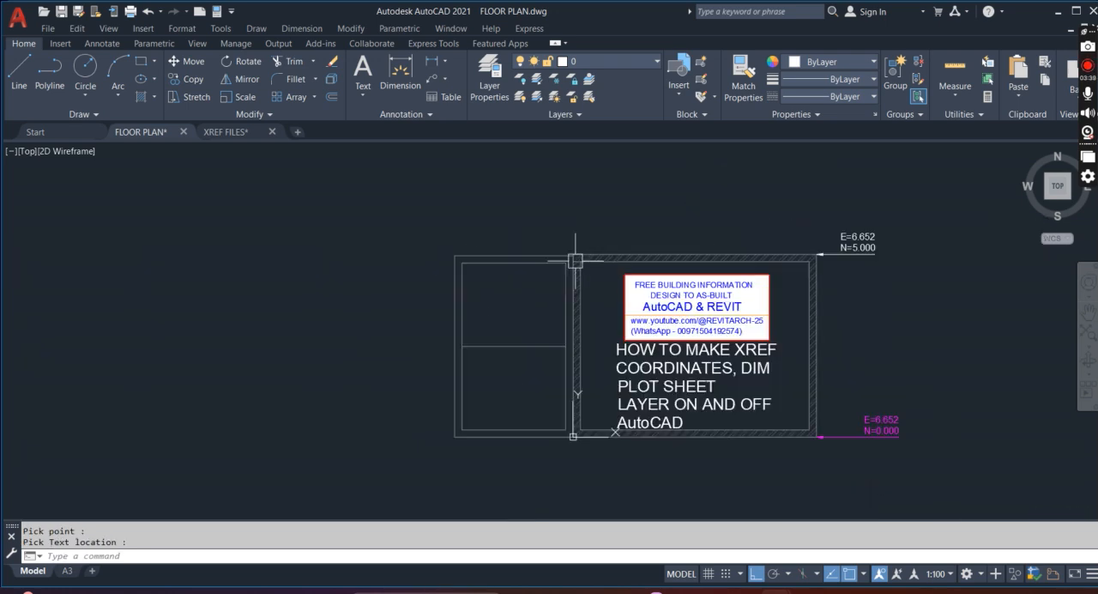
key("Return")
left_click(629, 230)
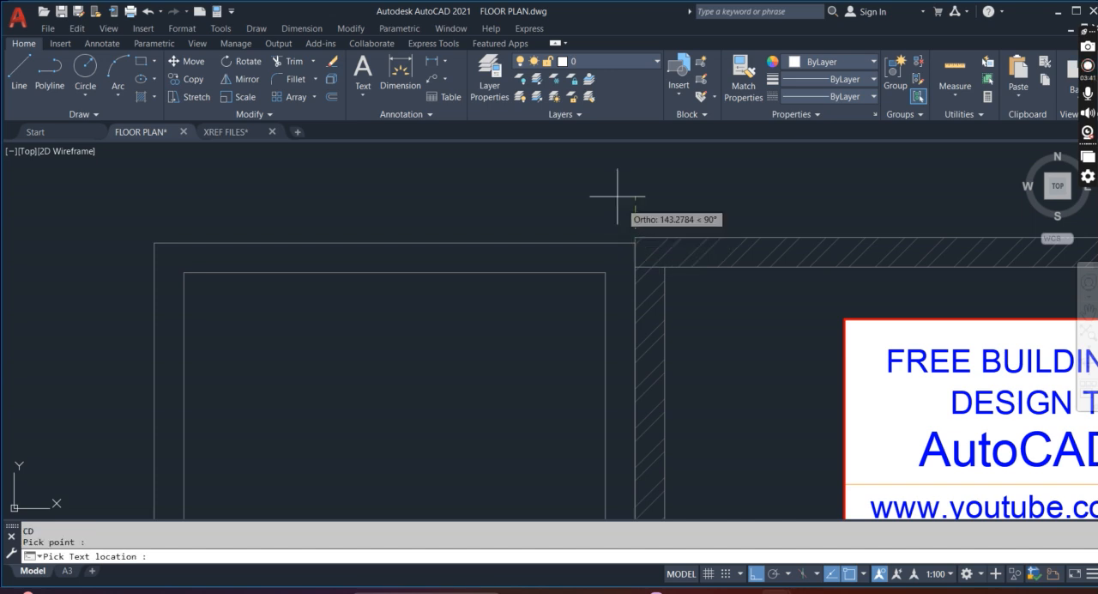
scroll(622, 191, "down", 3)
left_click(614, 178)
key("Return")
scroll(705, 236, "down", 2)
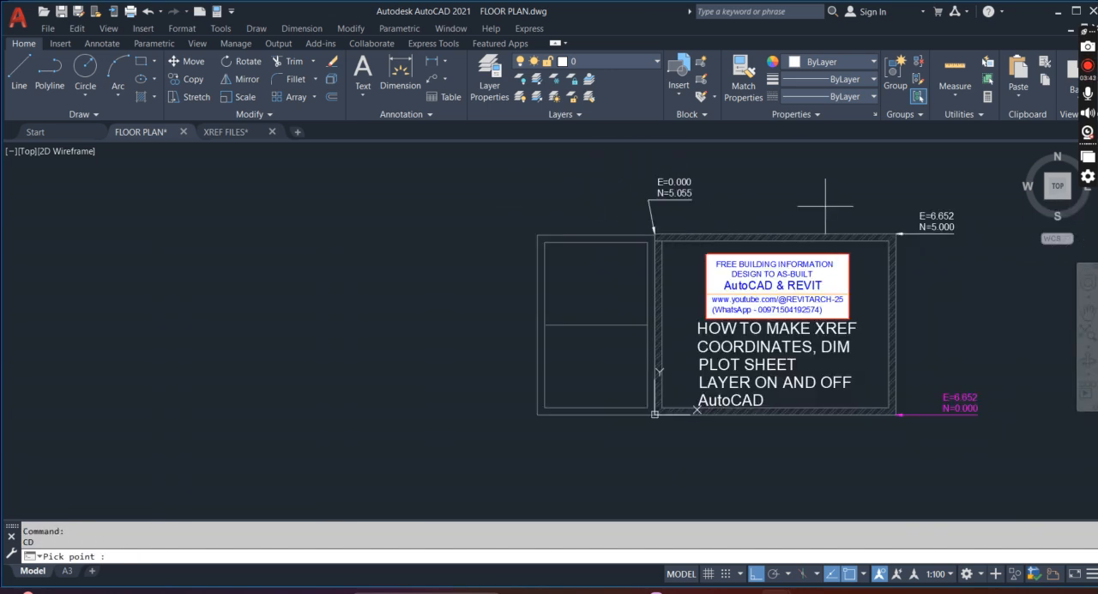
key("Escape")
Assign the two upper coordinate labels to the COORDINATES layer
left_click(936, 273)
left_click(898, 210)
left_click(658, 225)
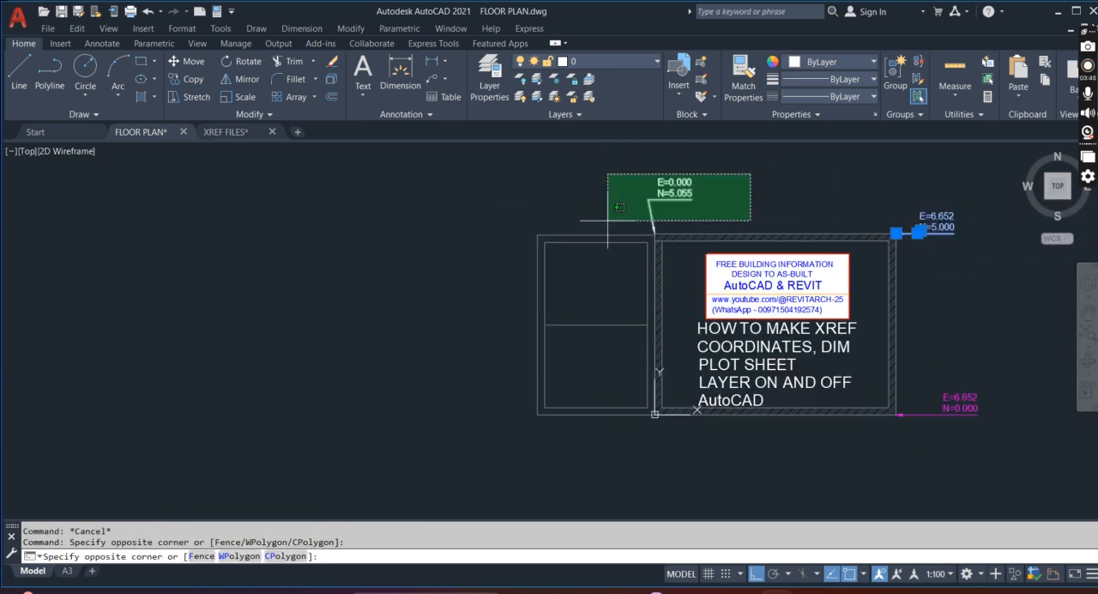
left_click(602, 173)
left_click(599, 62)
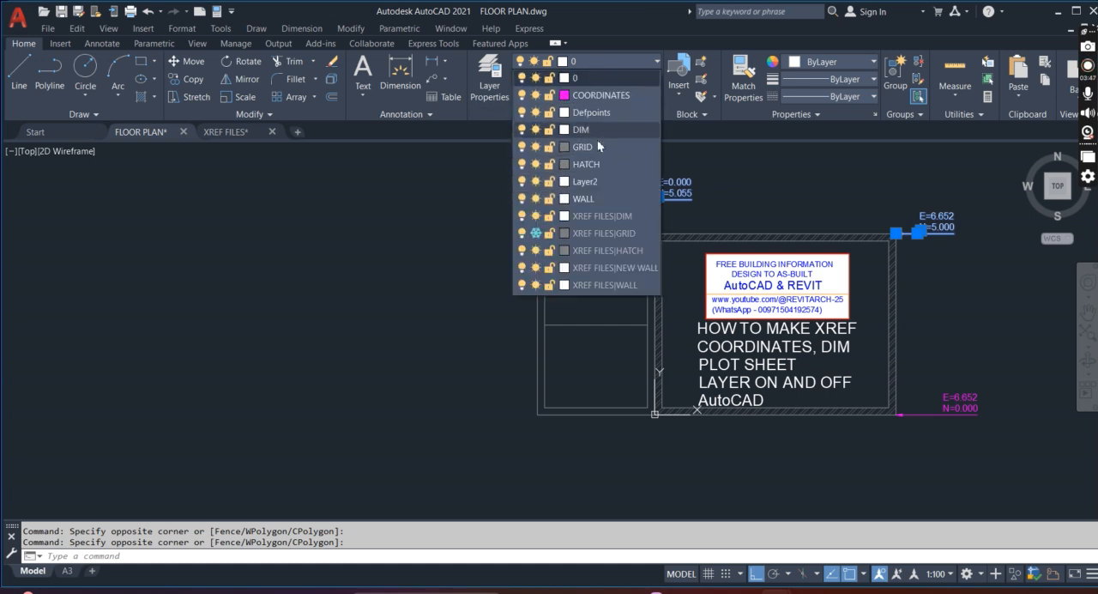
left_click(595, 93)
scroll(589, 214, "down", 8)
scroll(621, 235, "up", 6)
scroll(552, 147, "up", 6)
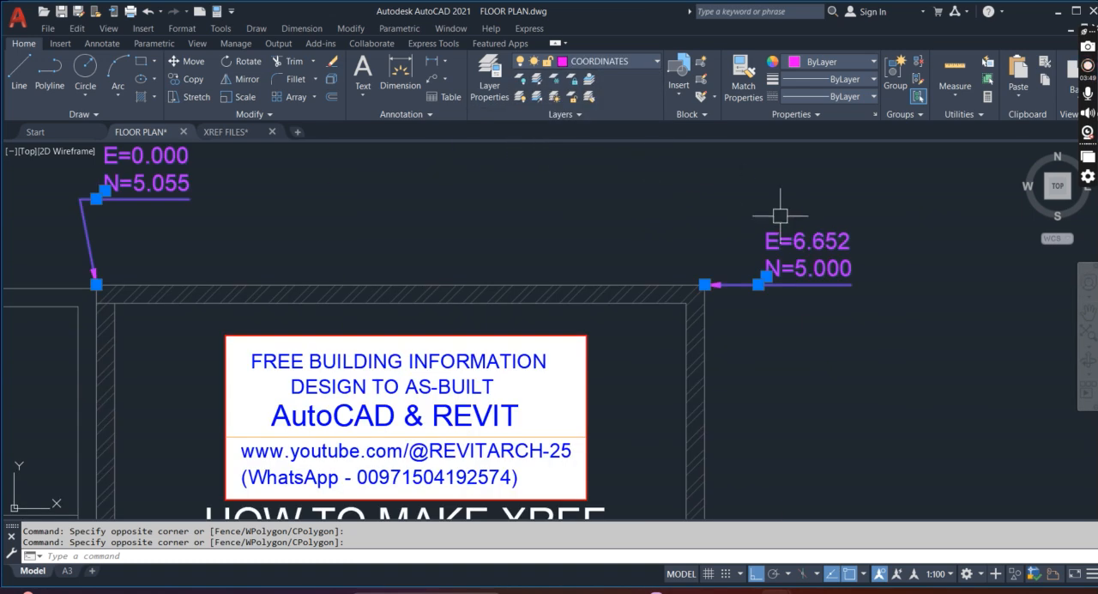
scroll(764, 232, "down", 4)
key("Escape")
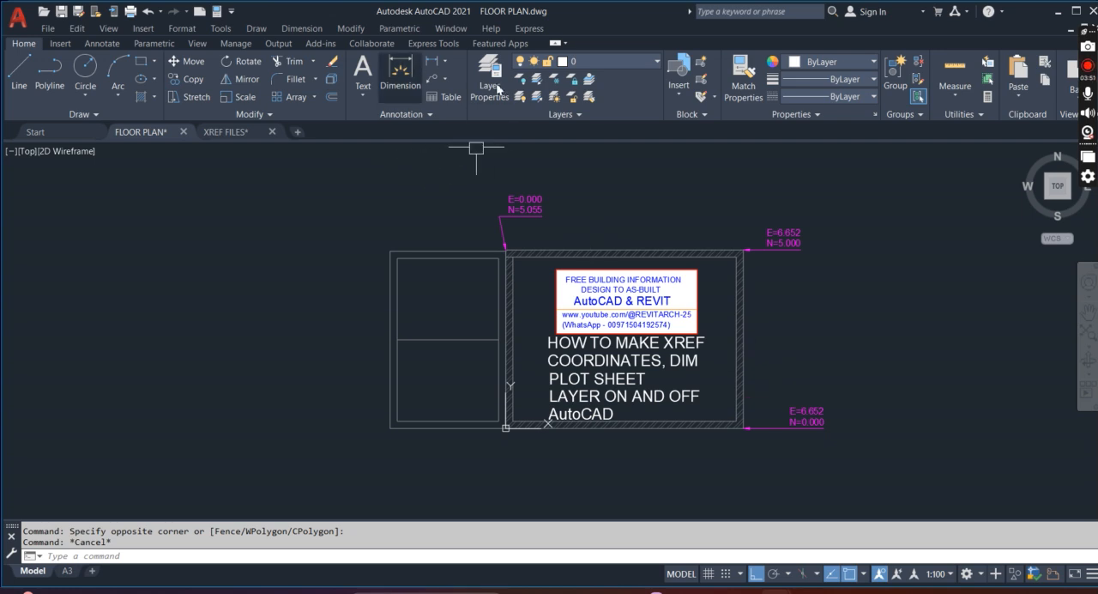
Dimension the outer width of the hatched room between its two lower corners, placing the dimension line below the wall
left_click(410, 64)
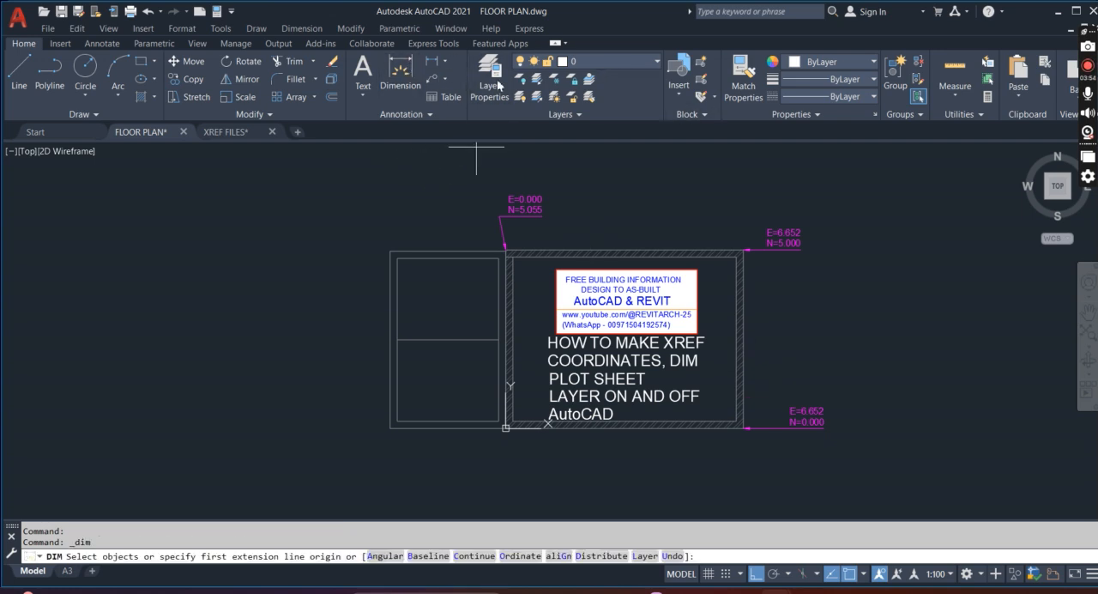
scroll(503, 424, "up", 5)
left_click(556, 384)
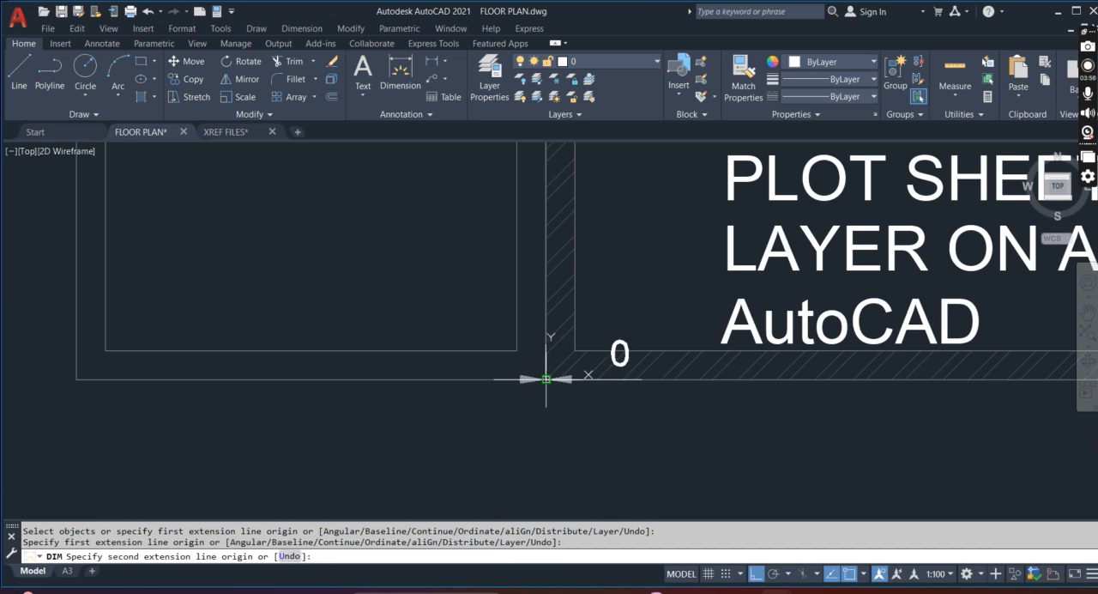
scroll(652, 372, "down", 4)
scroll(764, 373, "up", 5)
left_click(660, 370)
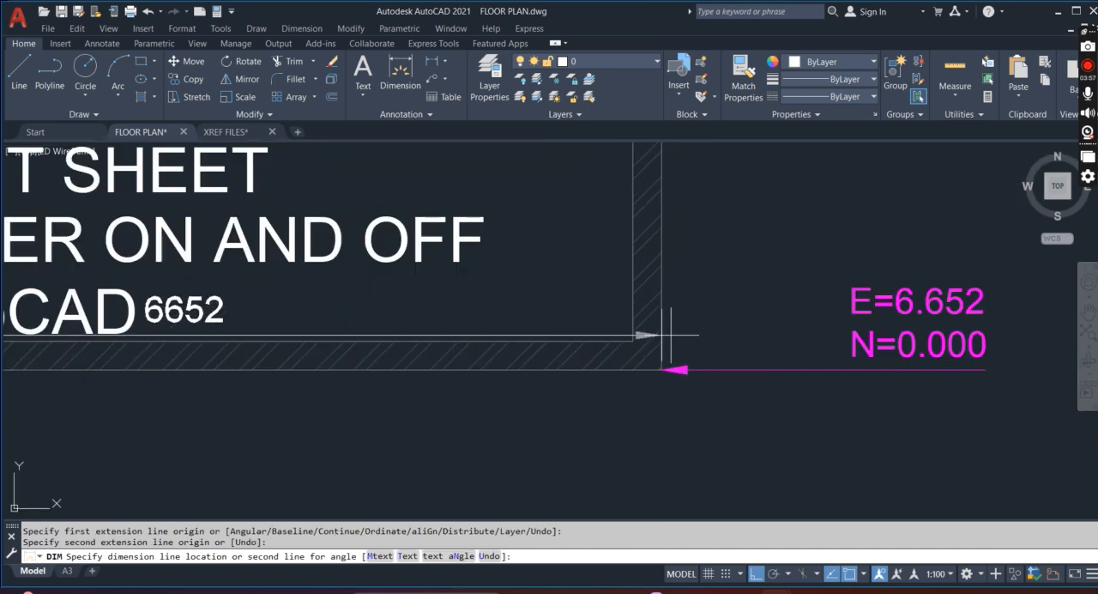
scroll(662, 372, "down", 5)
left_click(542, 394)
key("Escape")
Assign the room's width dimension to the DIM layer
left_click(541, 394)
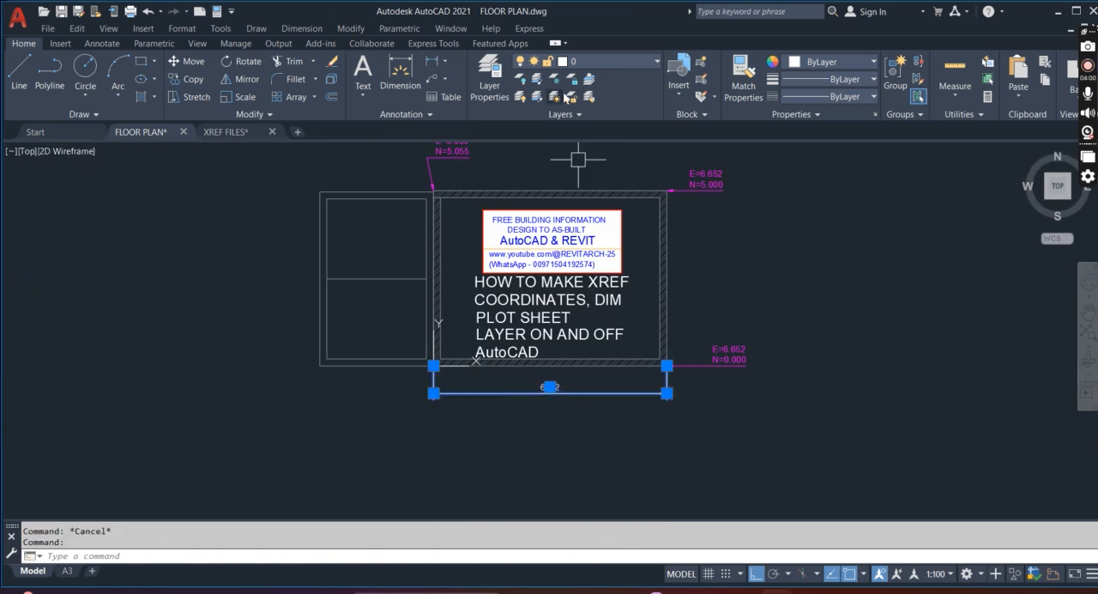
left_click(606, 64)
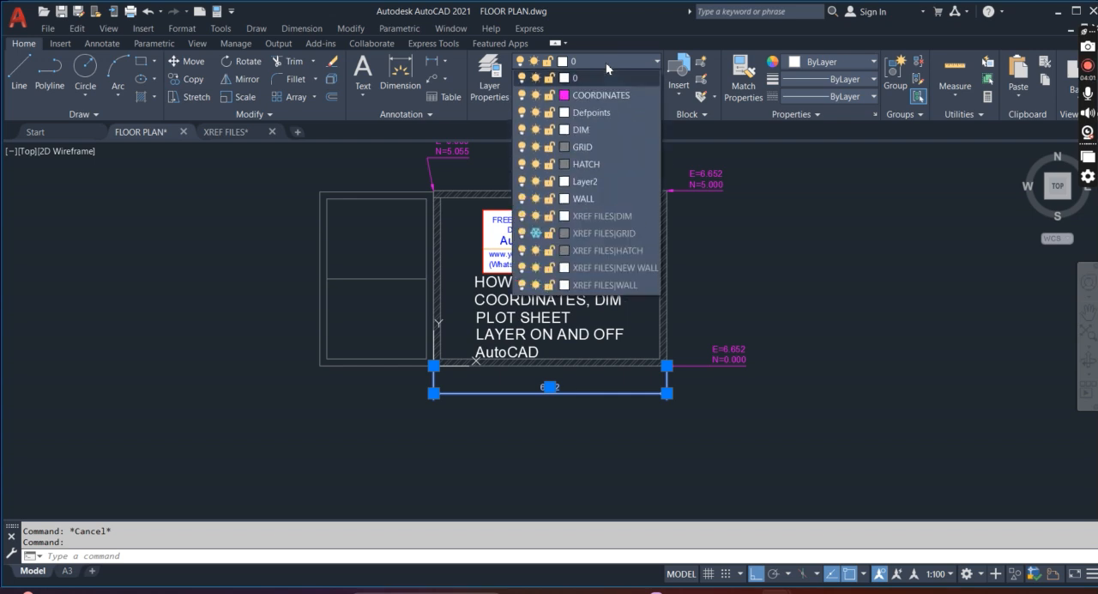
left_click(581, 129)
key("Escape")
key("Escape")
scroll(620, 317, "down", 3)
scroll(646, 262, "up", 3)
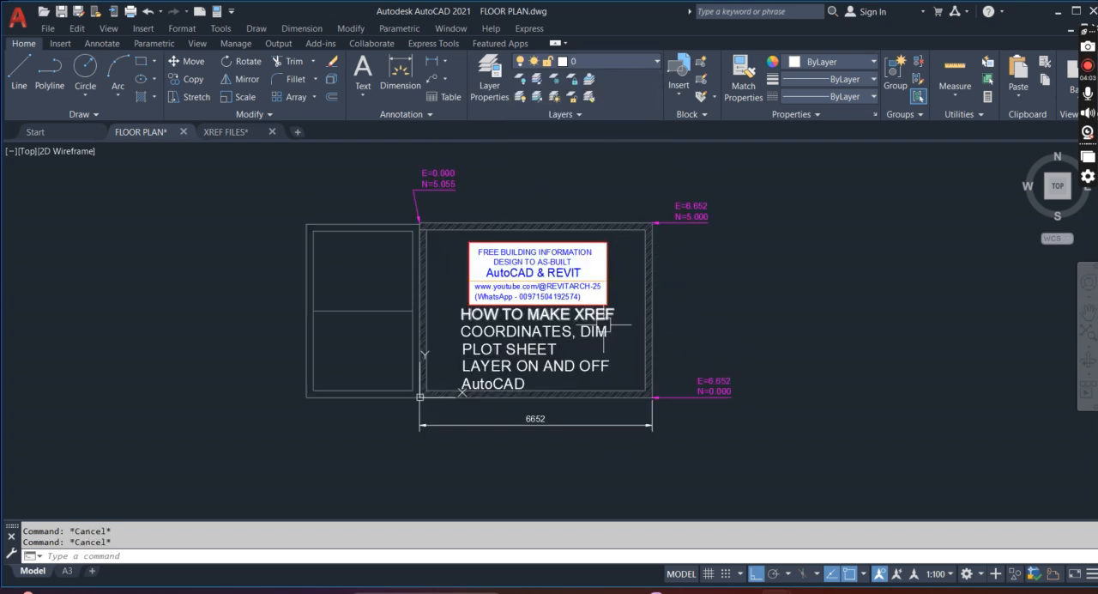
Switch from model space to the A3 layout sheet and examine its 1:100 and 1:50 viewports
left_click(67, 572)
scroll(583, 409, "down", 2)
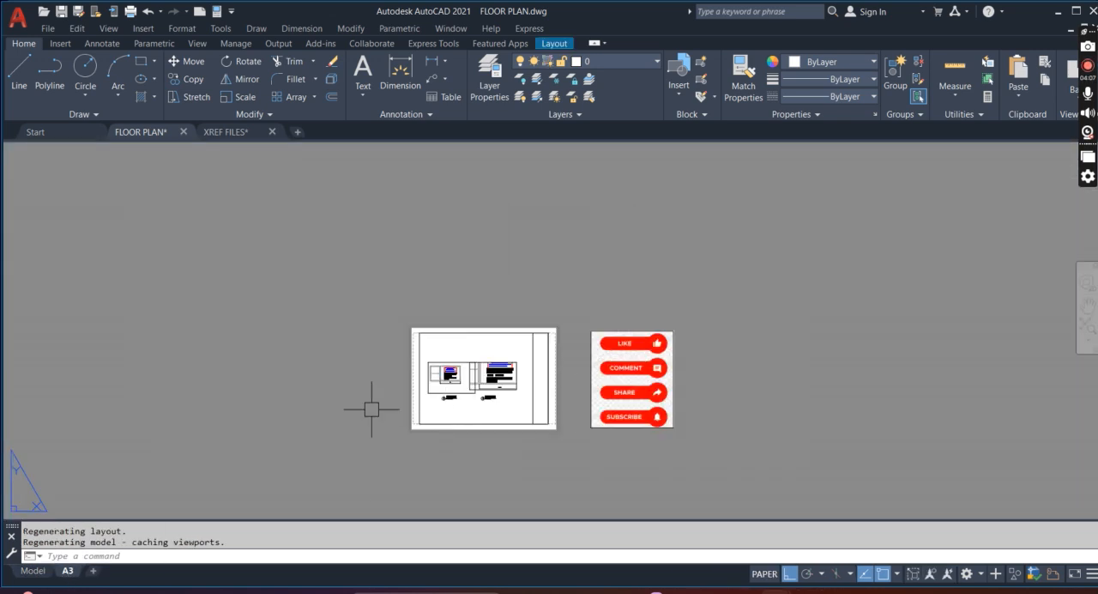
scroll(406, 407, "up", 3)
scroll(661, 327, "up", 4)
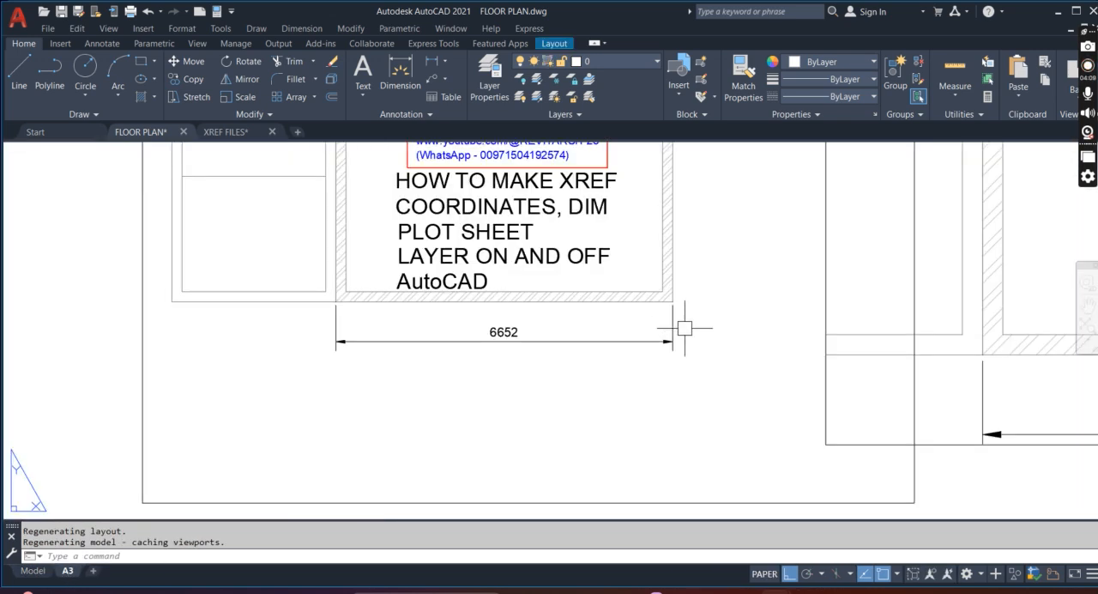
scroll(681, 319, "down", 2)
key("Escape")
key("Escape")
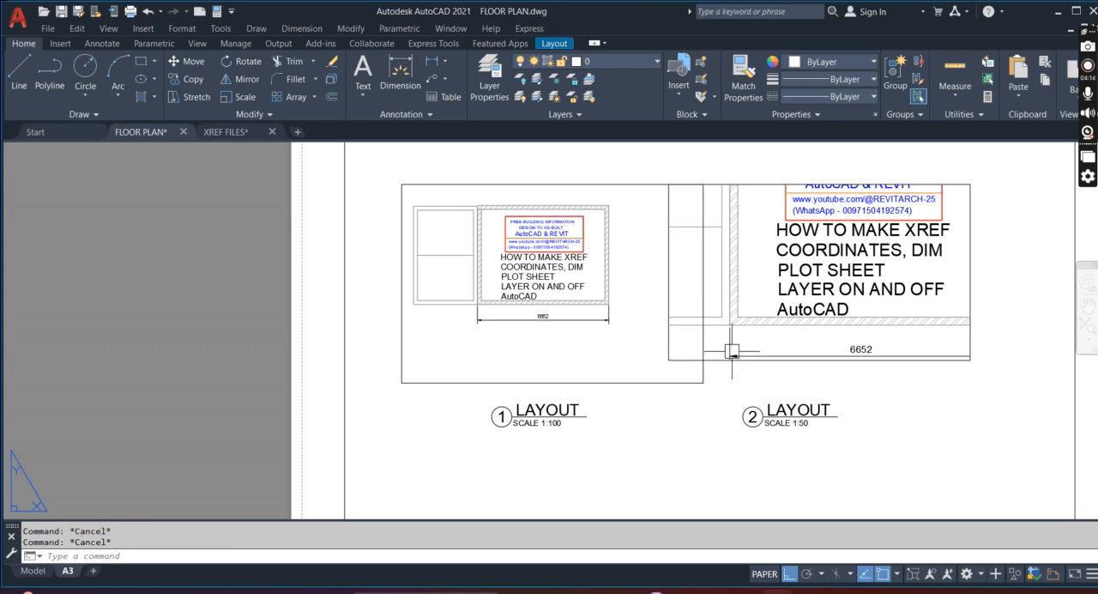
Move the 1:50 viewport horizontally away from the 1:100 viewport so that the two no longer overlap
scroll(643, 345, "down", 3)
scroll(759, 356, "up", 3)
type("m")
key("Return")
left_click(856, 401)
left_click(801, 279)
left_click(837, 409)
key("Return")
left_click(848, 399)
key("Return")
left_click(834, 371)
left_click(935, 371)
key("Return")
scroll(535, 355, "up", 2)
Thaw the COORDINATES layer in the 1:100 viewport only and return to paper space
key("Escape")
double_click(534, 355)
left_click(620, 58)
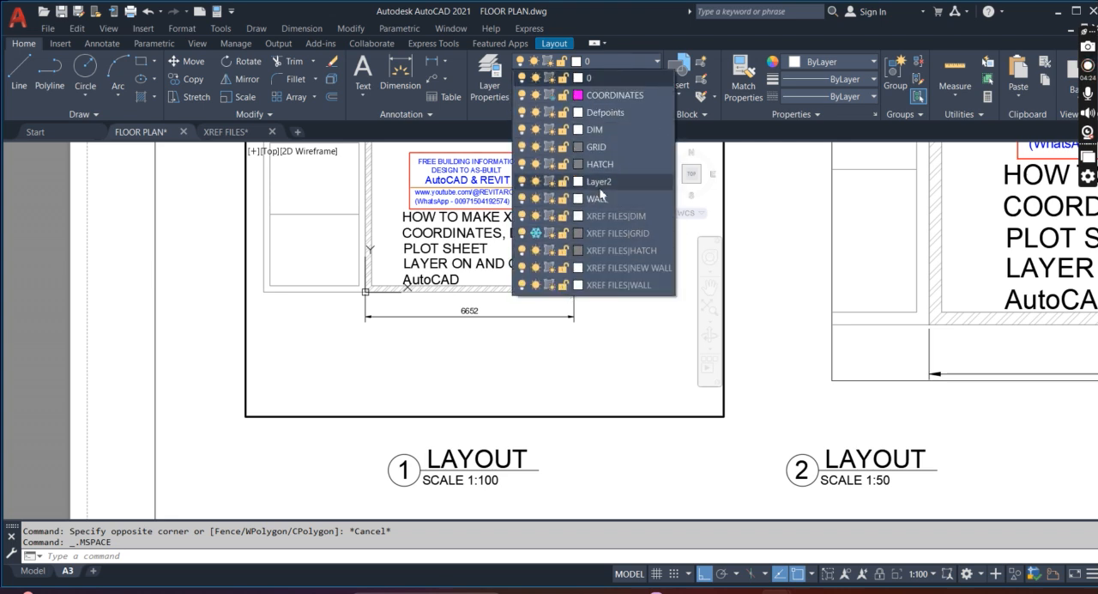
left_click(551, 96)
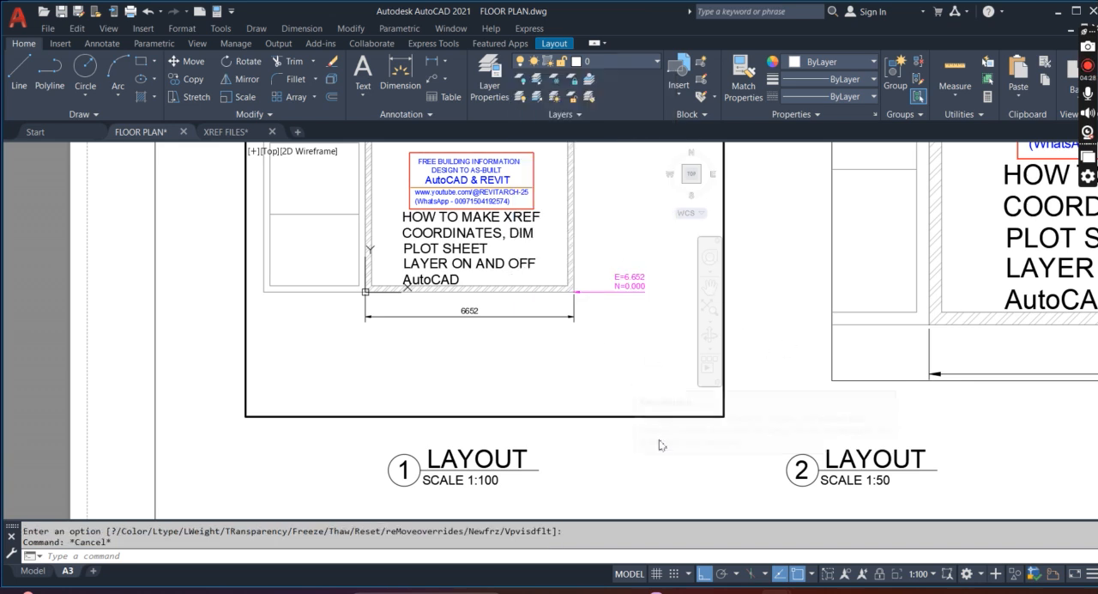
key("Escape")
double_click(649, 451)
scroll(708, 362, "down", 4)
scroll(581, 297, "up", 4)
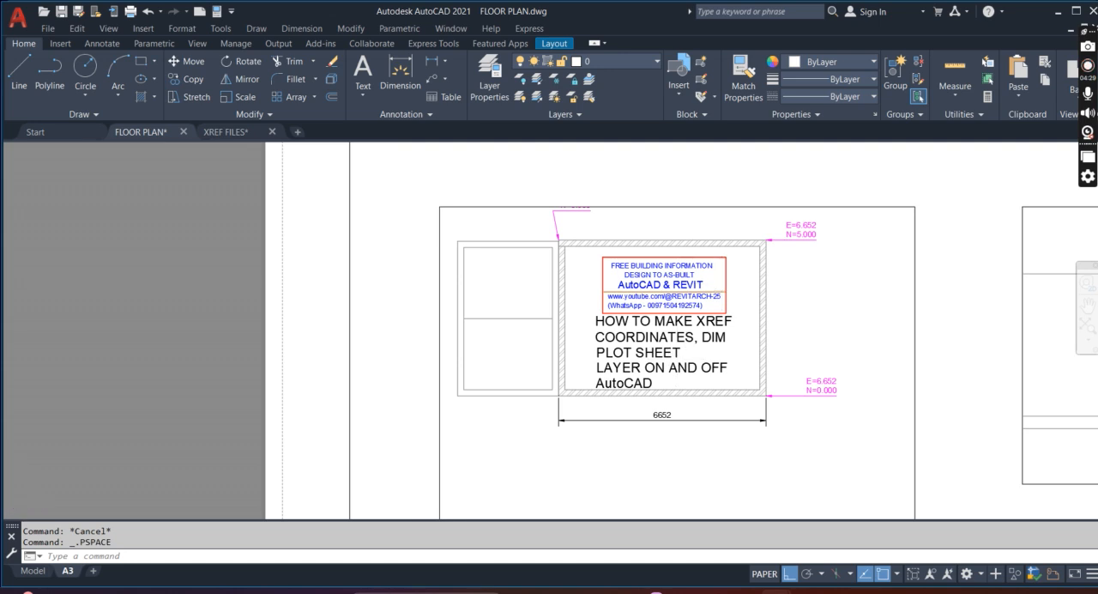
Stretch the upper edge of the 1:100 viewport upward to fit the coordinate label above the plan
scroll(657, 264, "down", 2)
left_click(752, 229)
left_click(522, 228)
left_click(527, 177)
key("Escape")
scroll(763, 336, "up", 4)
scroll(717, 280, "down", 4)
scroll(726, 310, "up", 4)
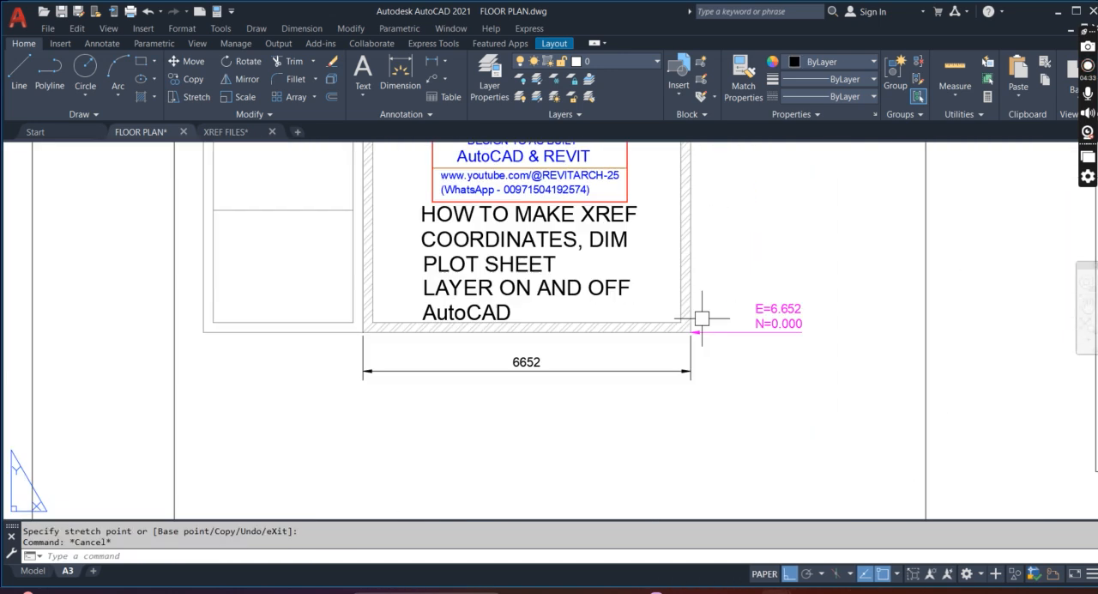
Freeze the COORDINATES layer in the 1:100 viewport by picking a coordinate label, and return to paper space
scroll(703, 317, "down", 2)
scroll(717, 318, "down", 3)
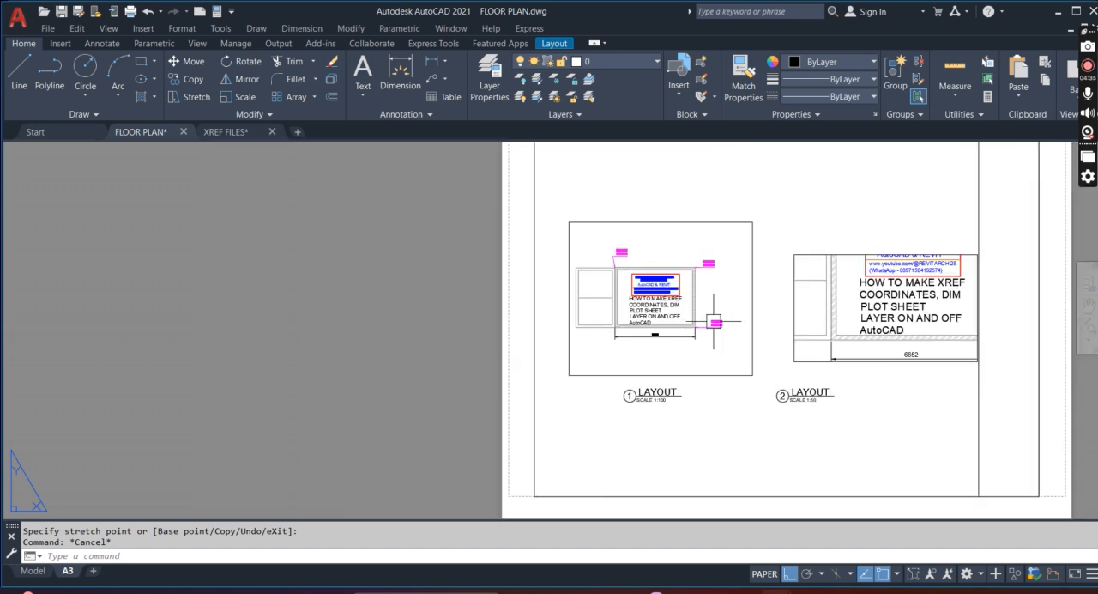
scroll(698, 339, "up", 3)
scroll(669, 365, "down", 3)
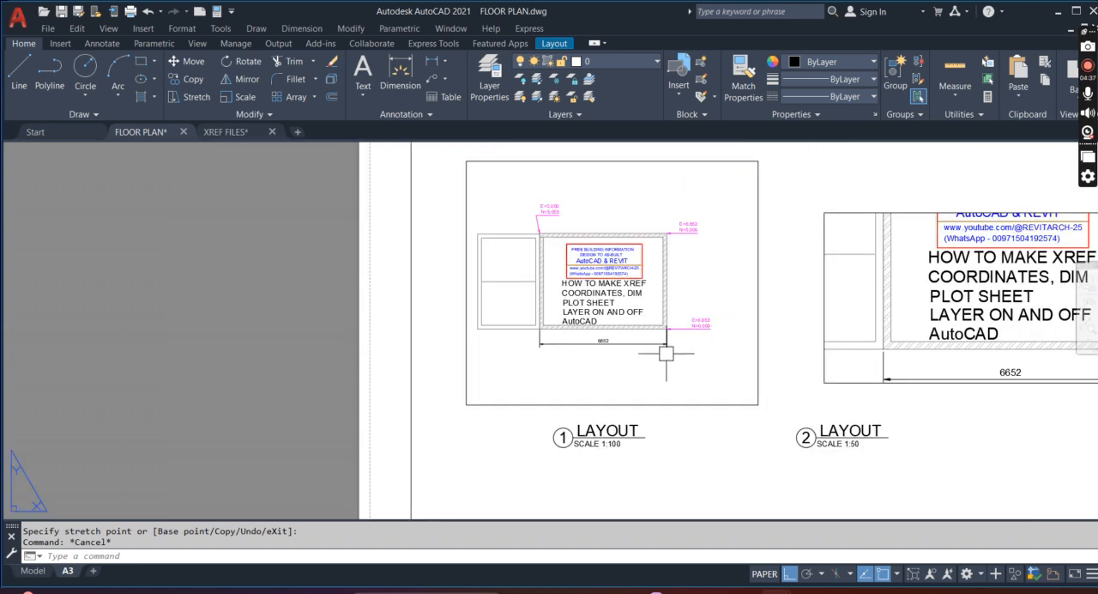
scroll(696, 346, "up", 3)
key("Escape")
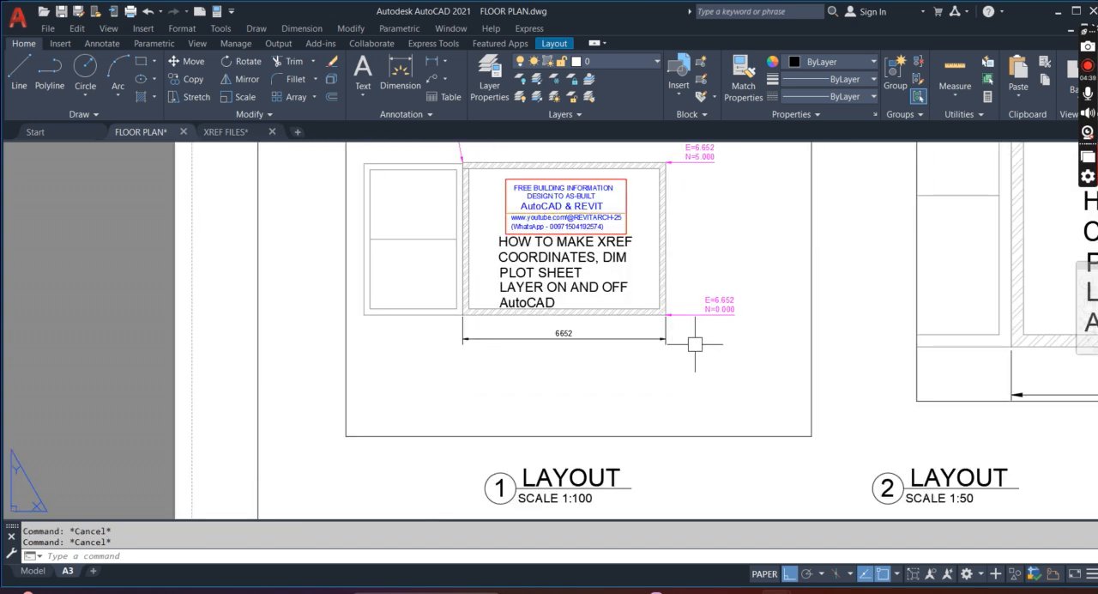
double_click(705, 343)
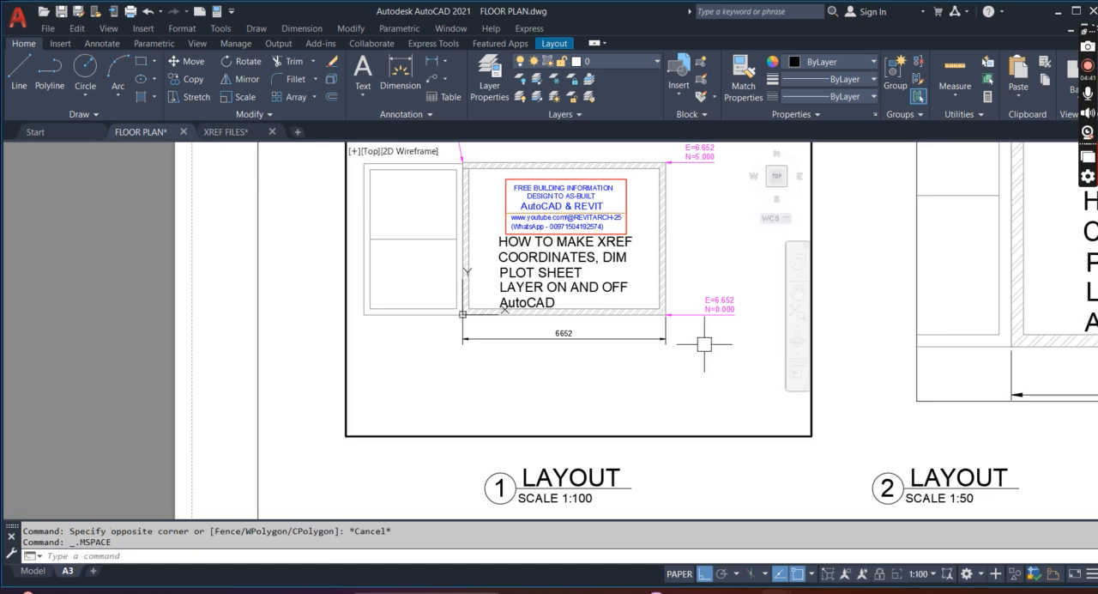
left_click(555, 84)
left_click(719, 318)
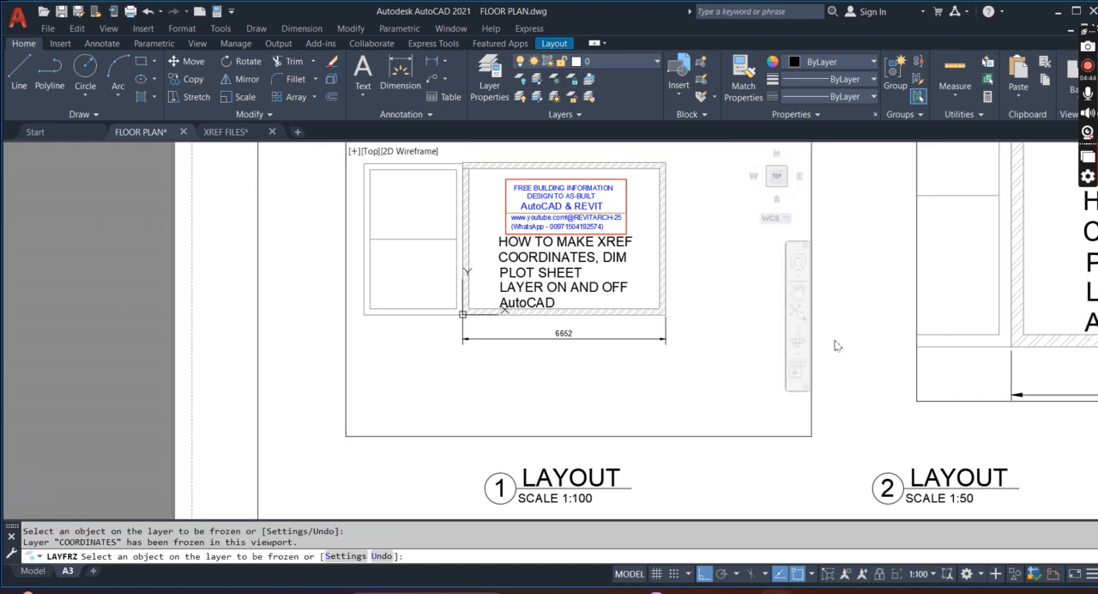
key("Escape")
double_click(858, 350)
scroll(610, 263, "down", 1)
scroll(587, 263, "up", 2)
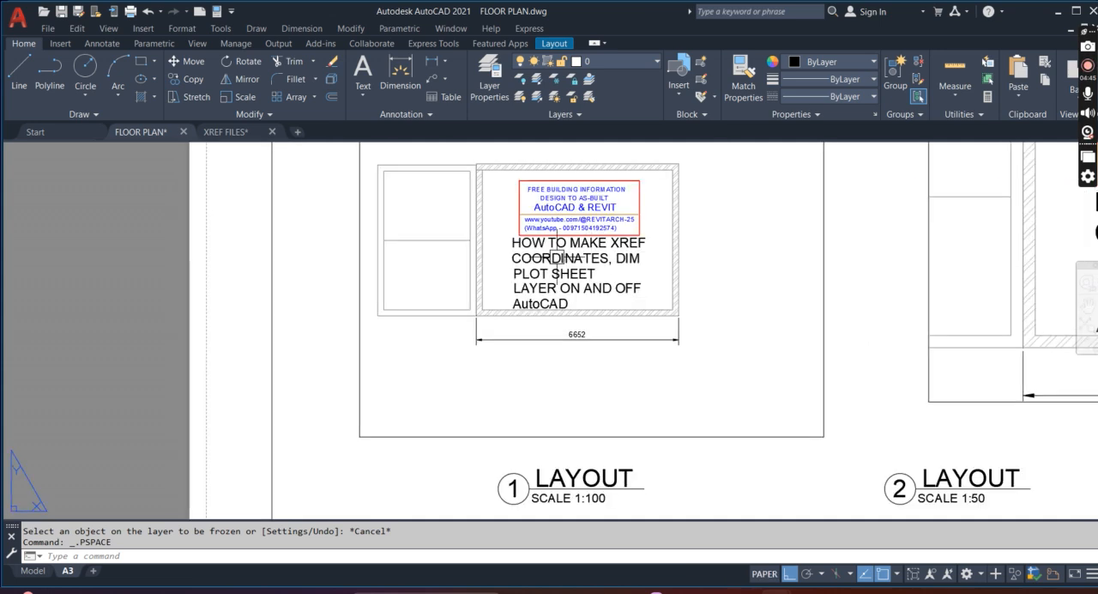
key("Escape")
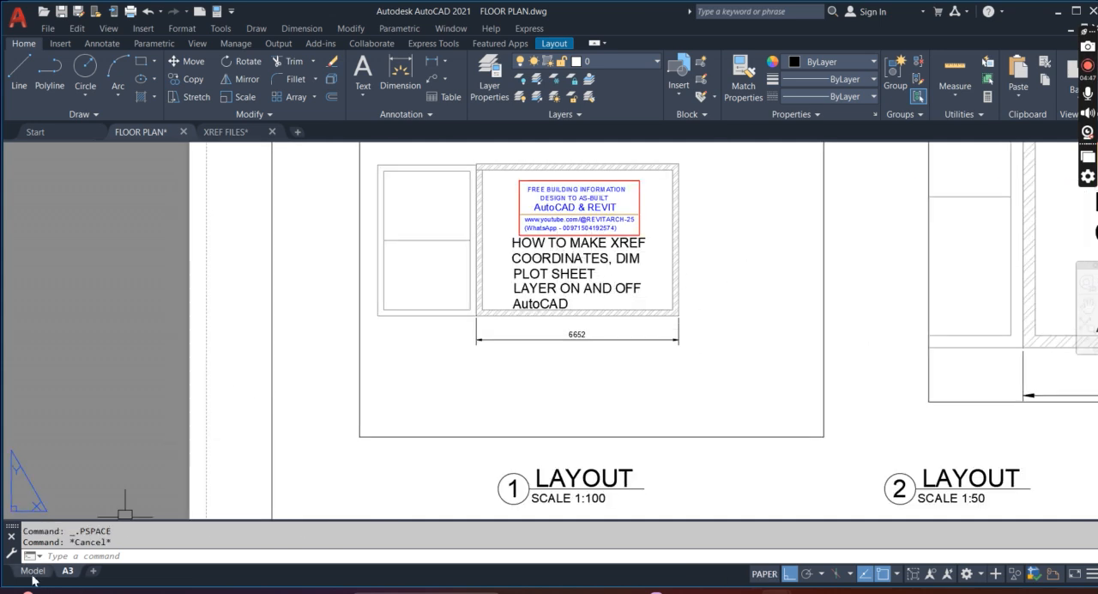
Check the coordinate labels in model space and return to the A3 layout
left_click(33, 573)
scroll(685, 391, "up", 1)
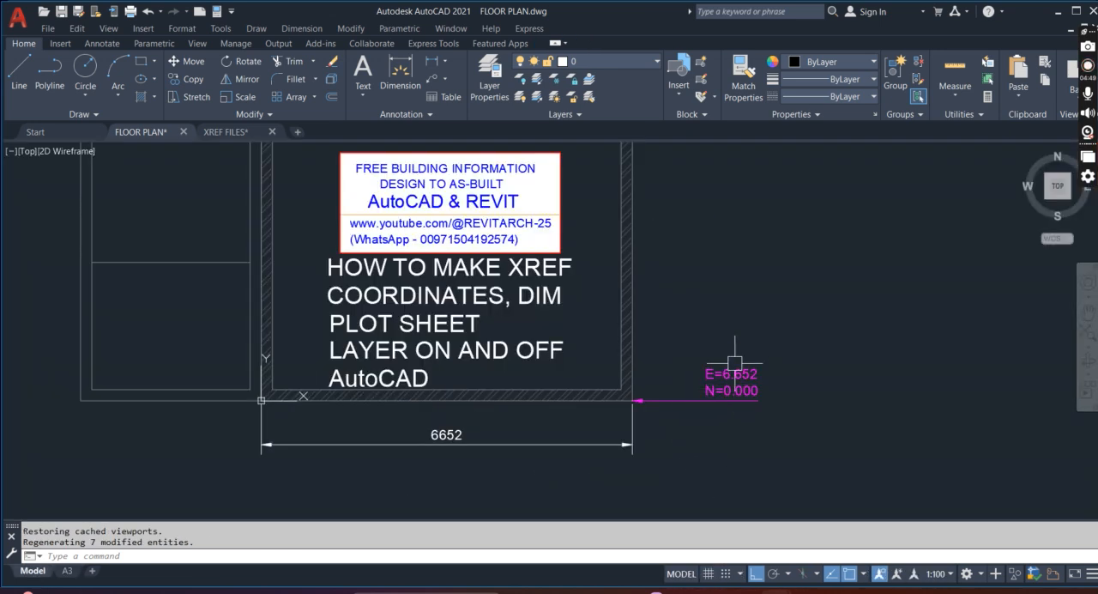
scroll(712, 350, "down", 1)
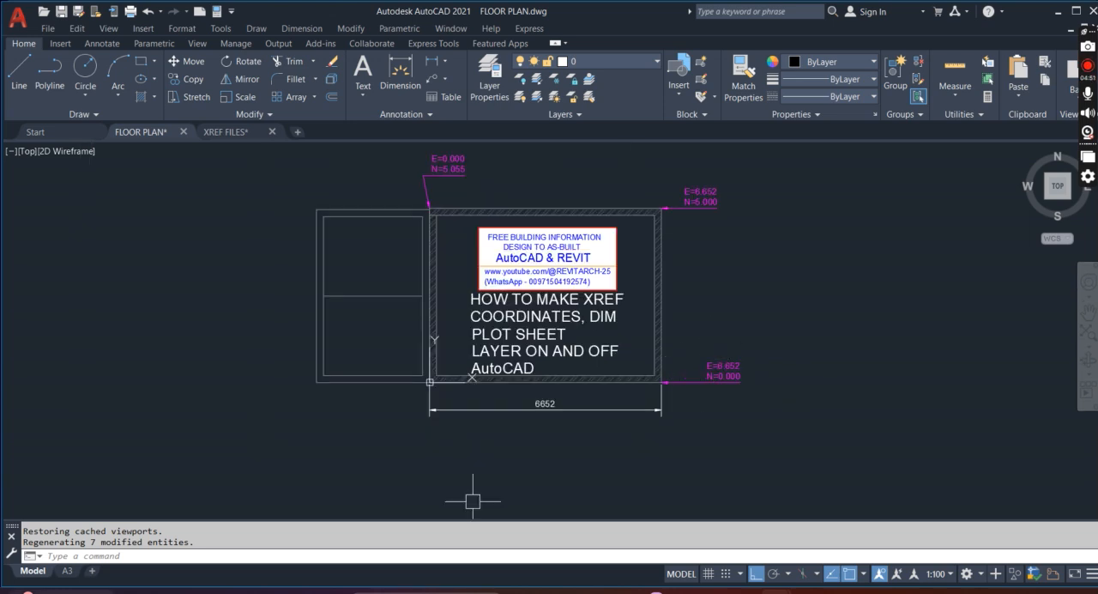
left_click(68, 571)
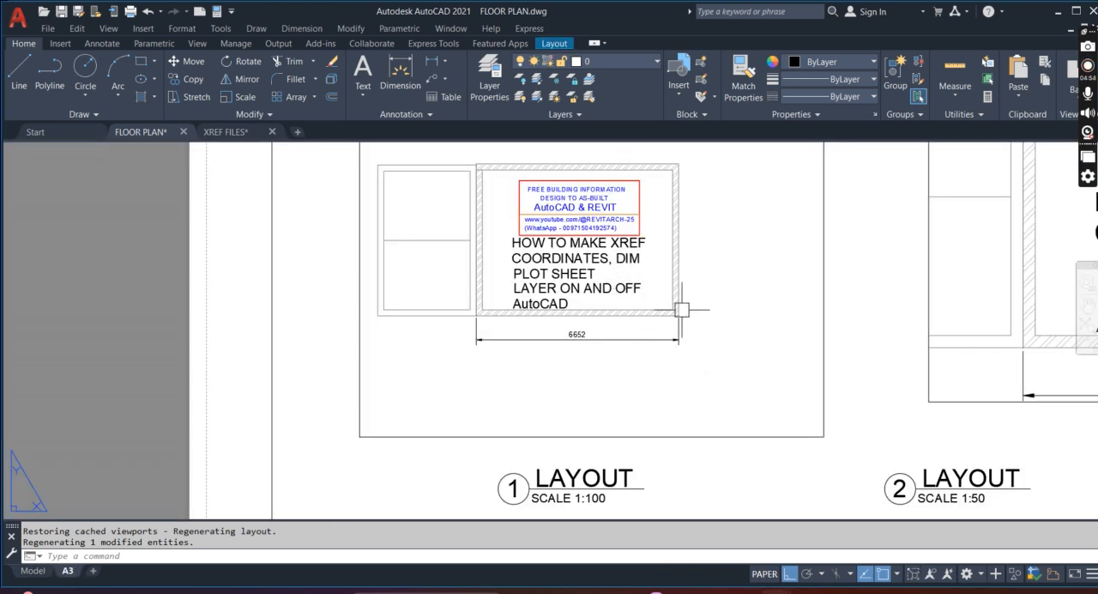
Make COORDINATES the current layer, thaw it in the 1:100 viewport and return to paper space
double_click(715, 296)
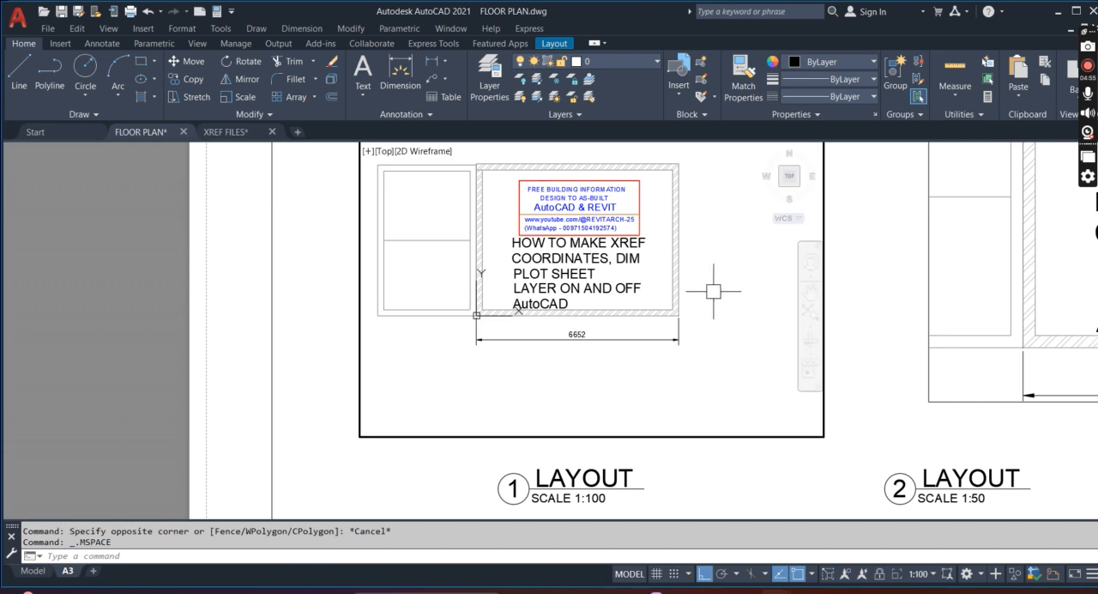
left_click(628, 56)
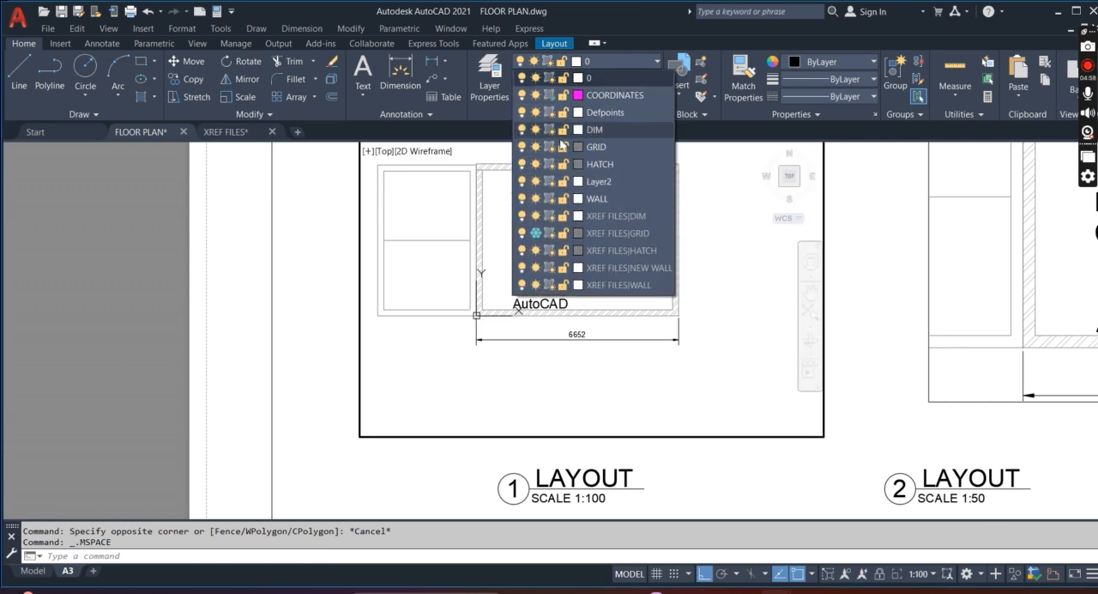
left_click(554, 98)
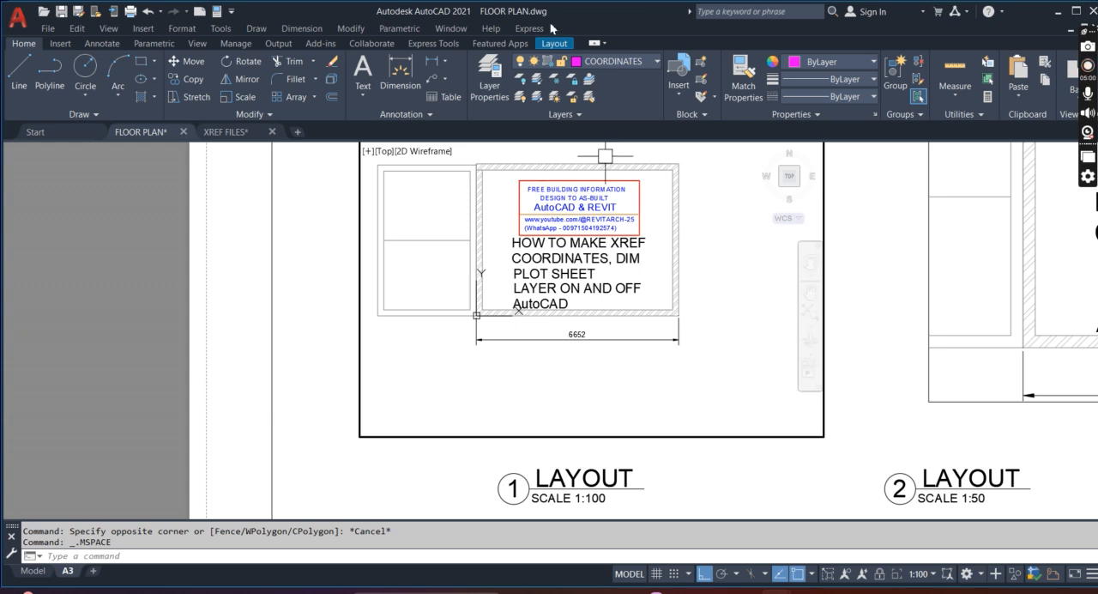
left_click(617, 61)
left_click(550, 96)
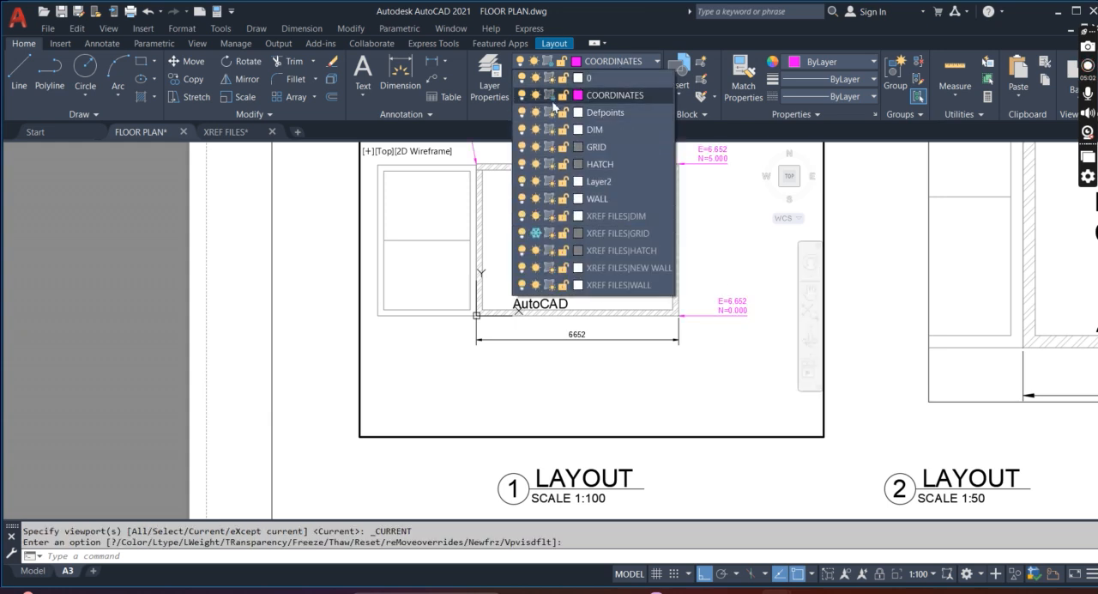
left_click(879, 342)
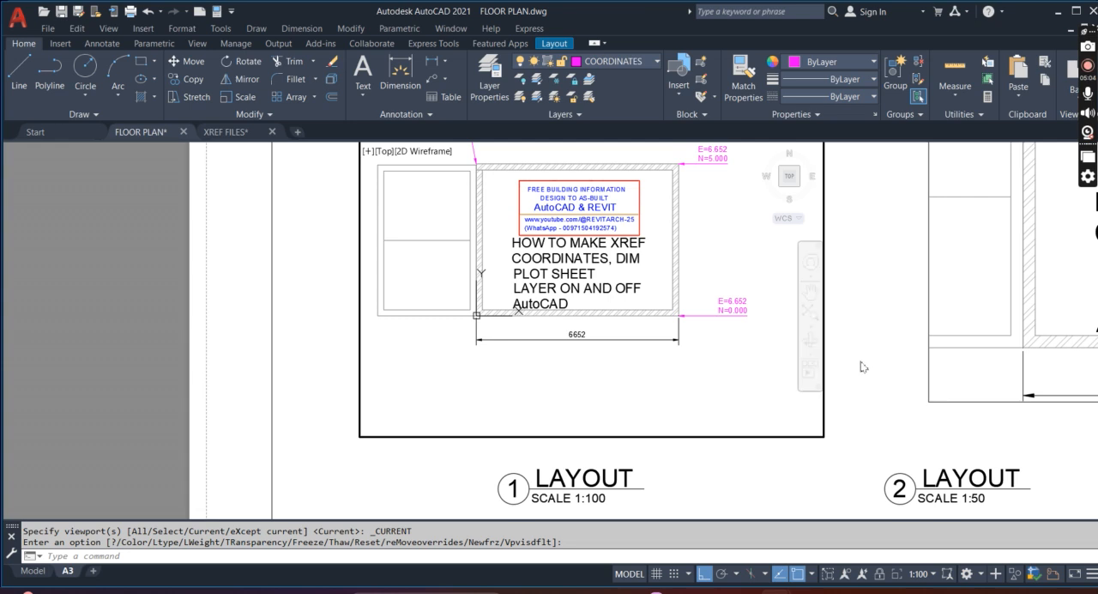
double_click(854, 389)
scroll(760, 312, "down", 5)
scroll(760, 312, "up", 3)
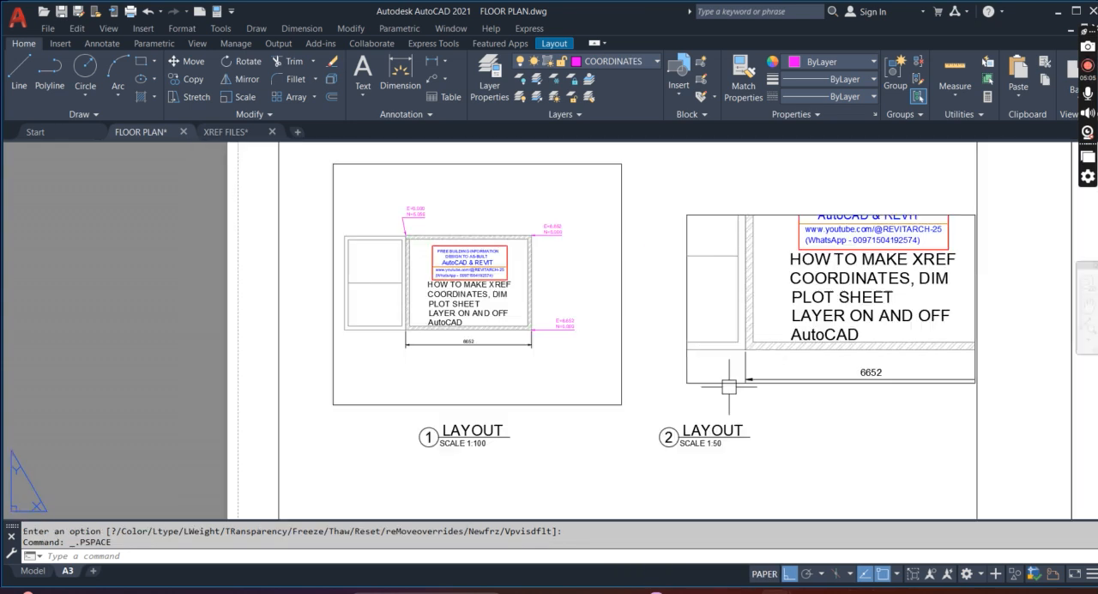
Stretch the upper edge of the 1:50 viewport upward by about 64 units to include the upper coordinate label
key("Escape")
scroll(686, 319, "down", 2)
left_click(683, 257)
left_click(684, 246)
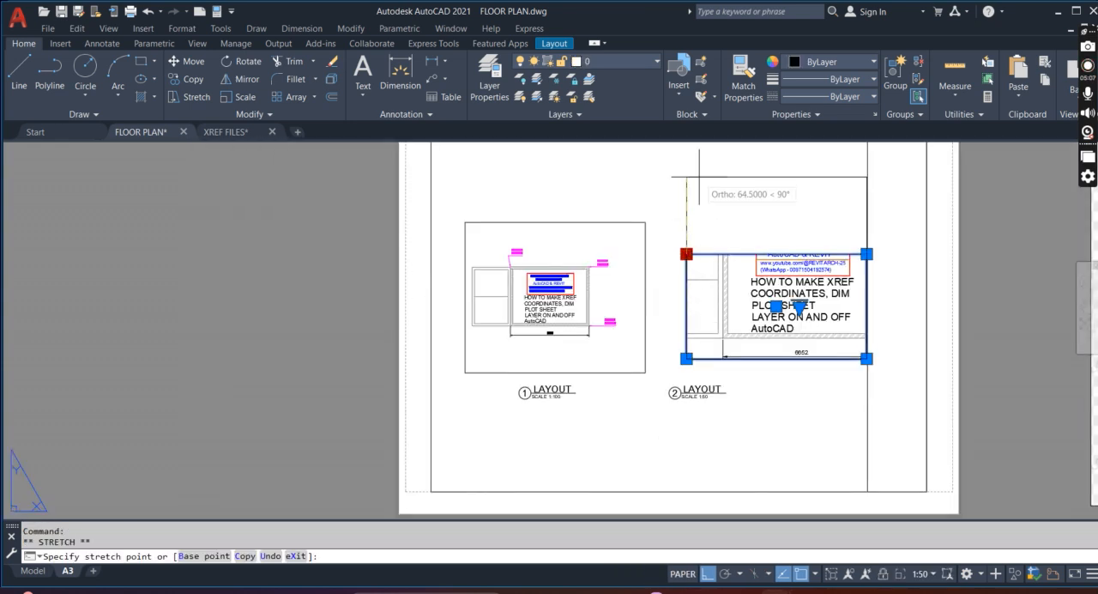
scroll(704, 206, "up", 5)
scroll(738, 189, "down", 3)
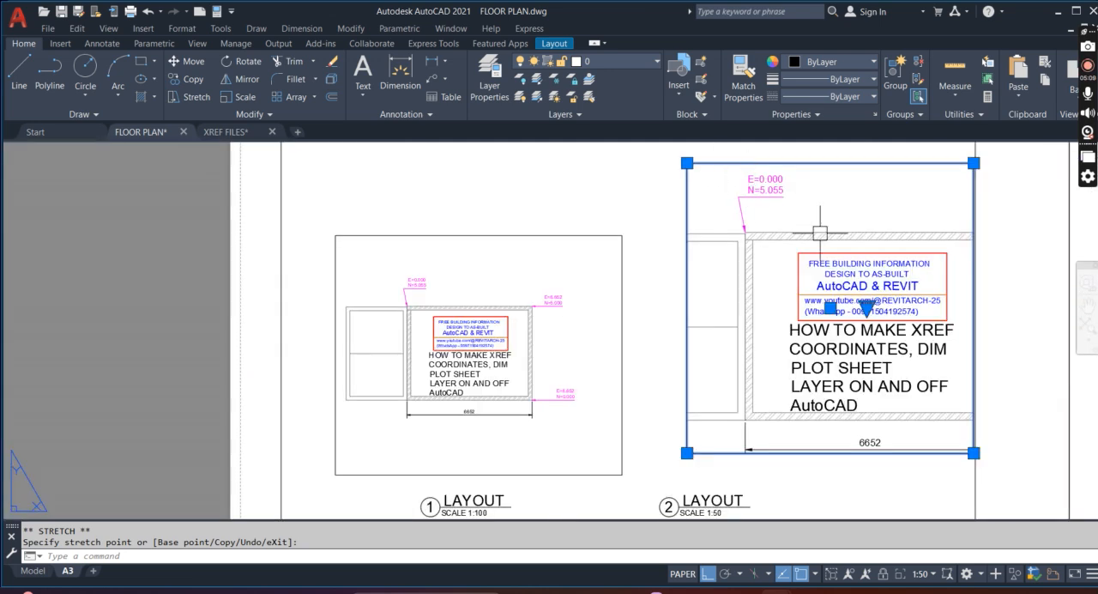
scroll(720, 360, "down", 2)
scroll(583, 442, "up", 4)
scroll(687, 429, "down", 2)
scroll(809, 407, "down", 2)
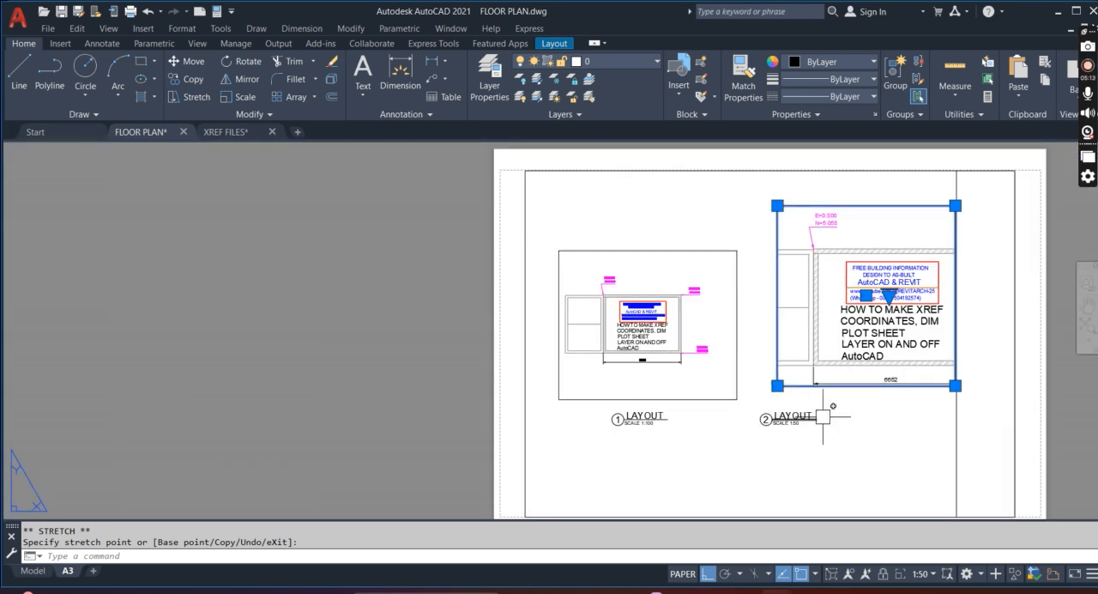
scroll(854, 251, "up", 4)
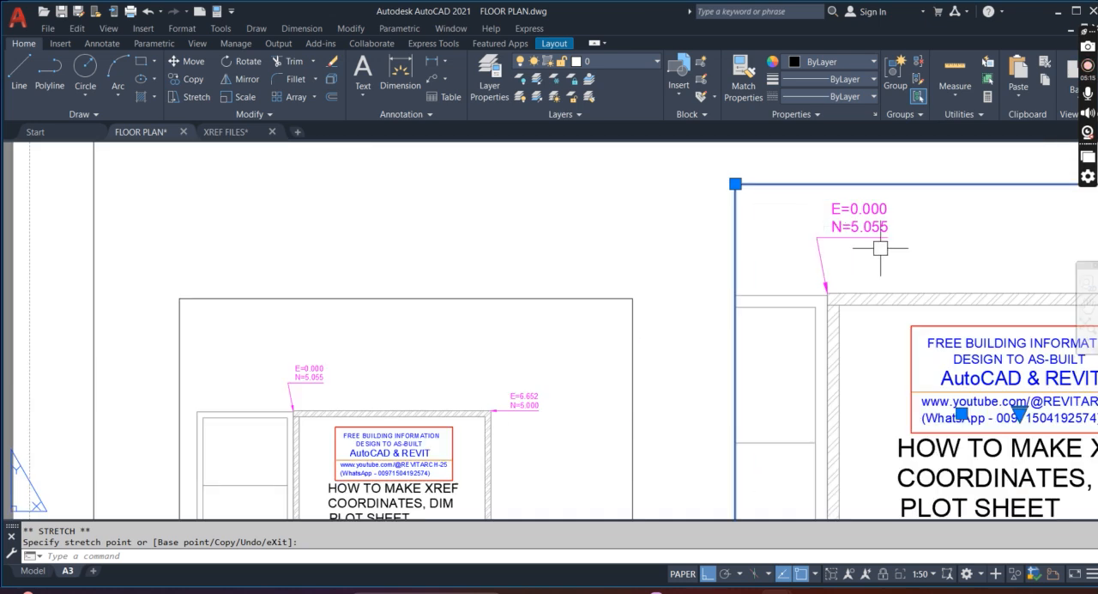
key("Escape")
left_click(851, 254)
key("Escape")
key("Escape")
Try to freeze the current COORDINATES layer in the 1:100 viewport by picking a coordinate label
double_click(441, 382)
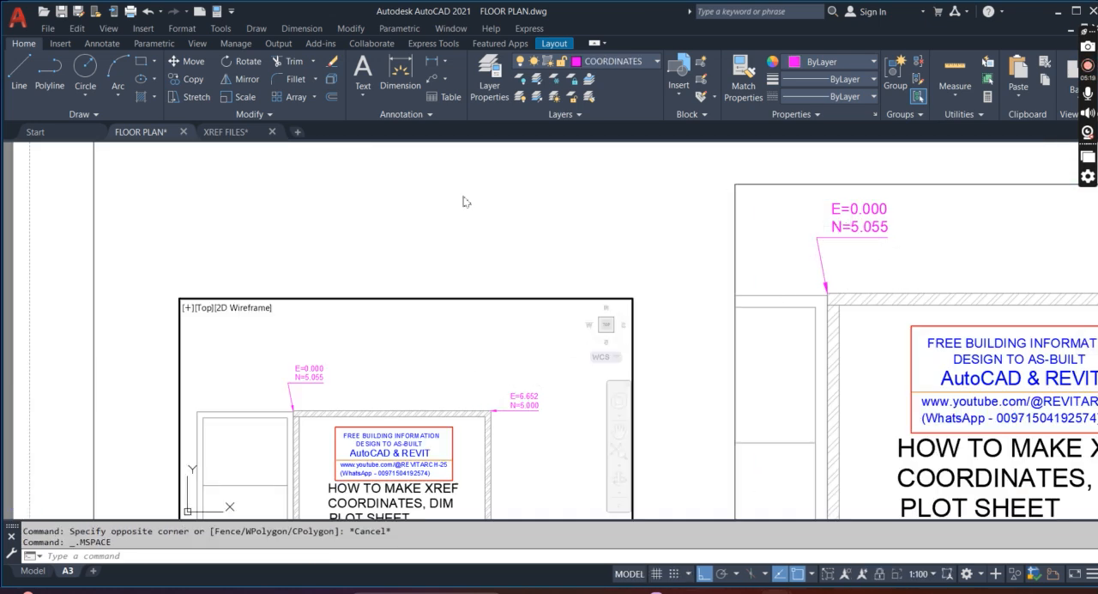
left_click(554, 81)
left_click(518, 401)
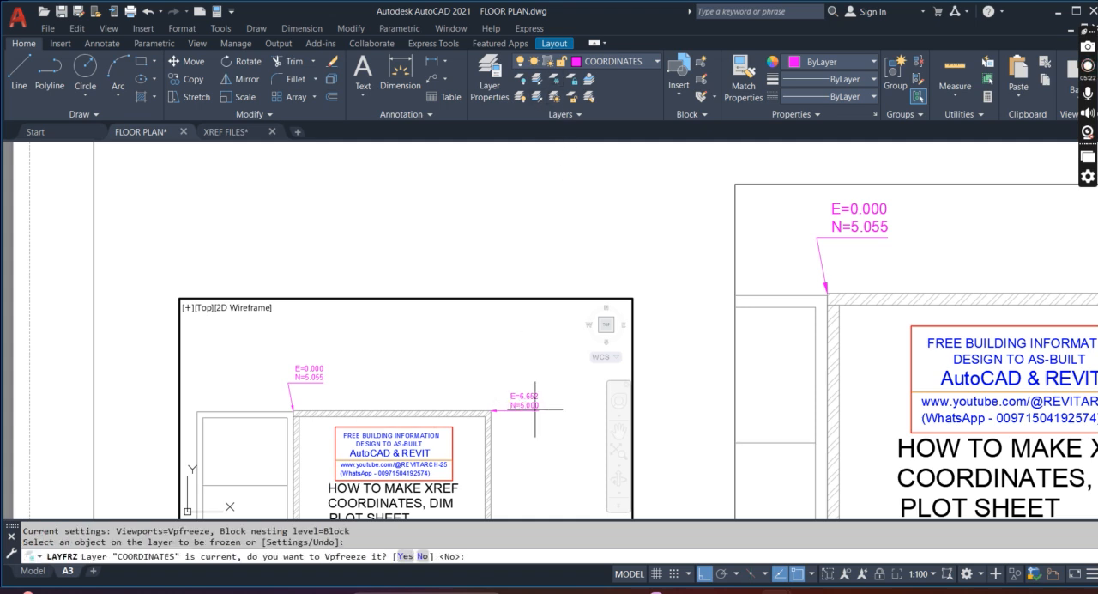
key("Escape")
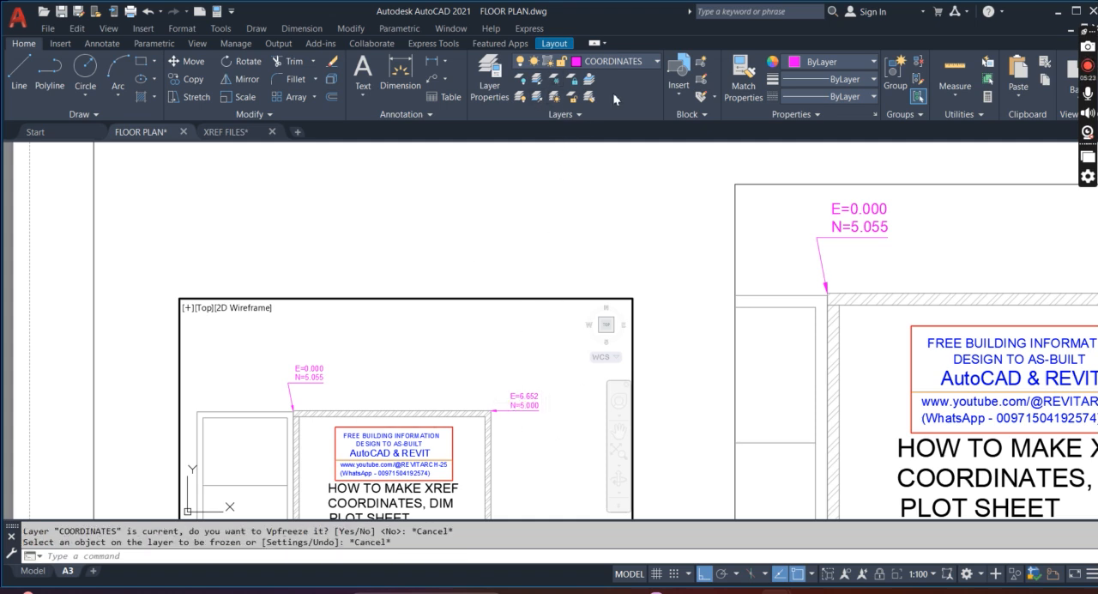
Make layer 0 current, freeze the COORDINATES layer in the 1:100 viewport by picking a label, and return to paper space
left_click(639, 66)
left_click(604, 79)
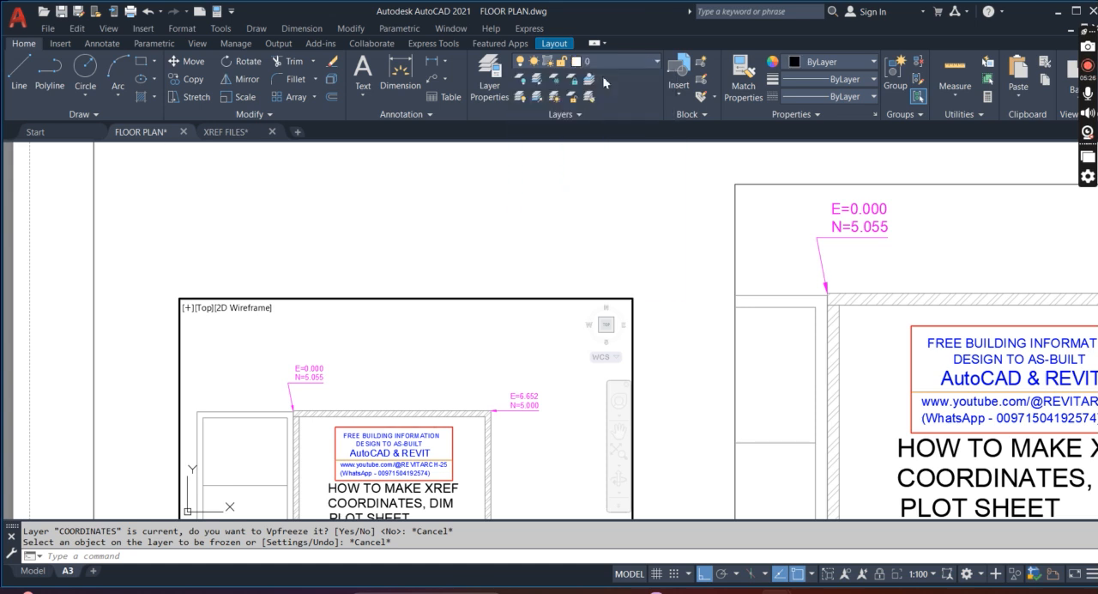
left_click(555, 83)
left_click(525, 406)
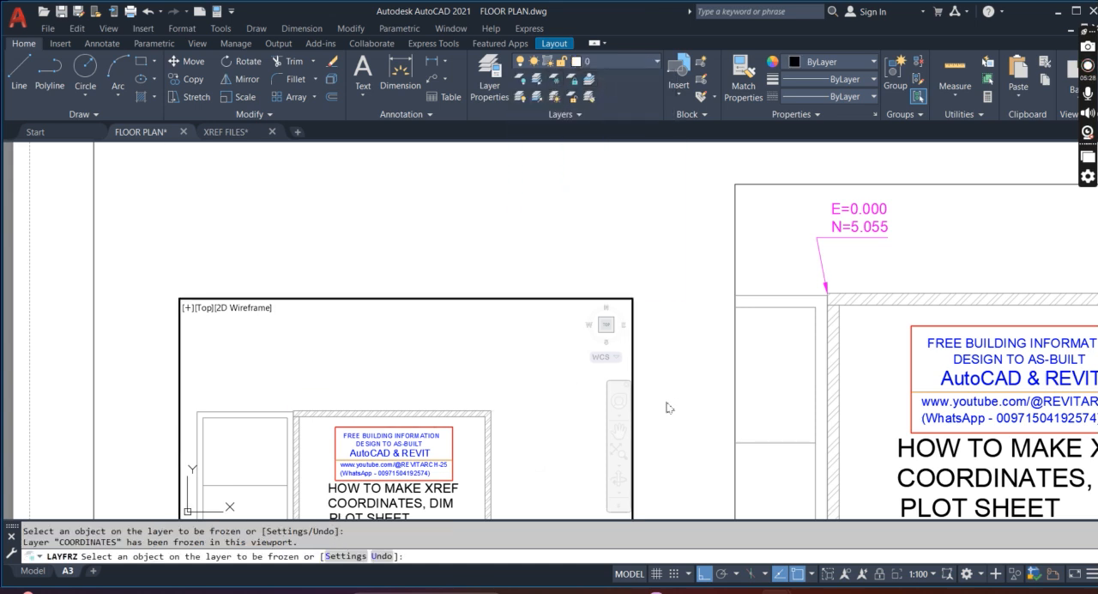
key("Escape")
double_click(679, 404)
Compare the coordinate labels and dimensions in the 1:100 and 1:50 viewports on the A3 sheet
scroll(548, 272, "down", 5)
scroll(605, 365, "up", 4)
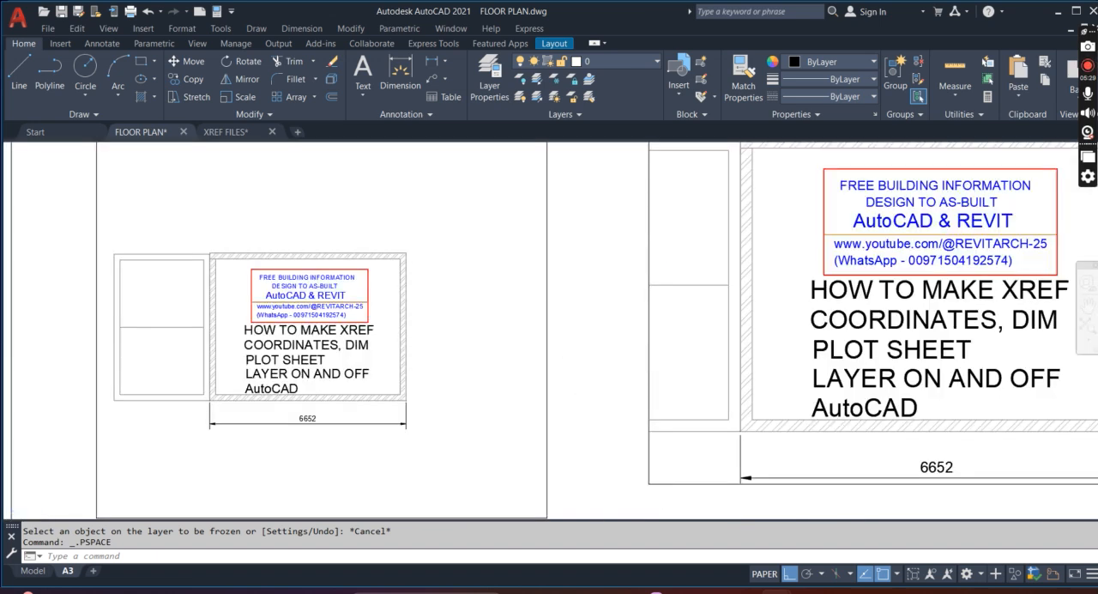
scroll(561, 310, "down", 2)
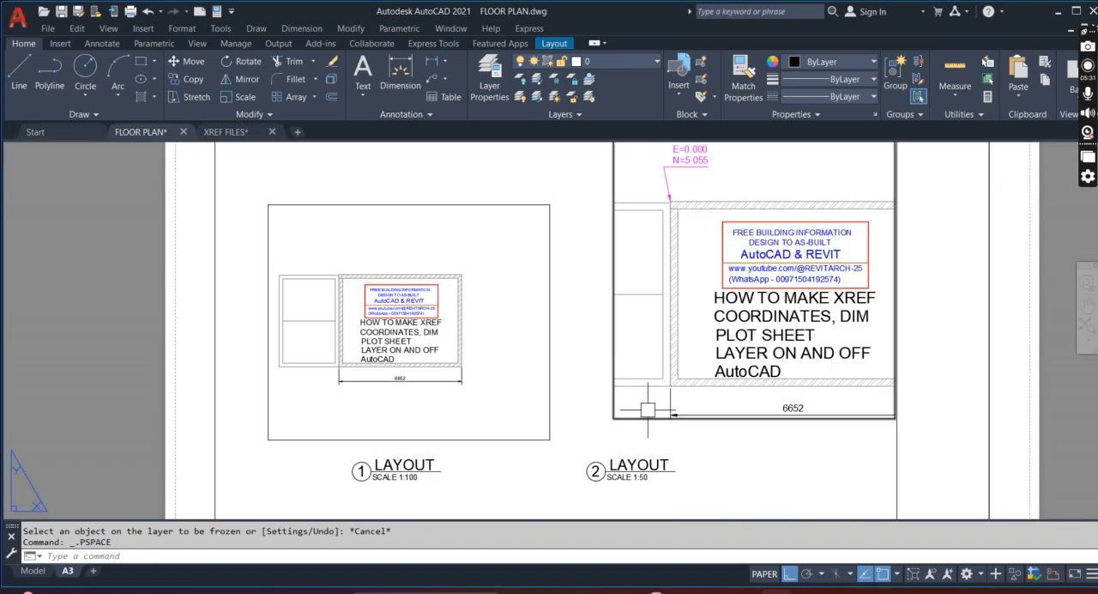
scroll(690, 429, "down", 3)
scroll(700, 307, "up", 3)
scroll(700, 306, "down", 2)
scroll(747, 240, "up", 2)
scroll(802, 288, "down", 2)
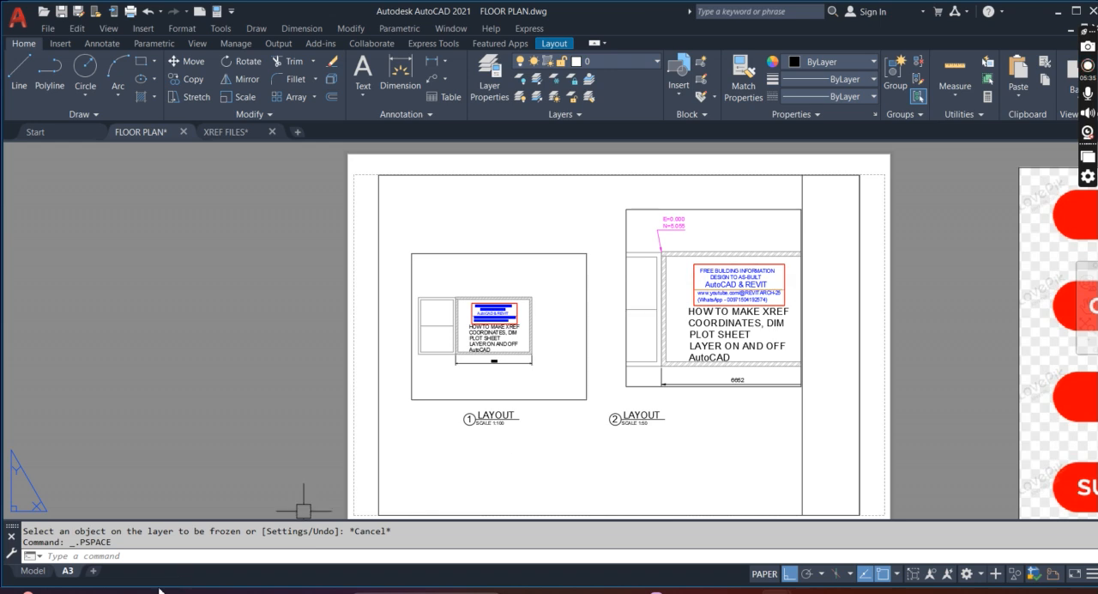
Compare the coordinate labels and dimension in model space with the two viewports on the A3 sheet
left_click(34, 571)
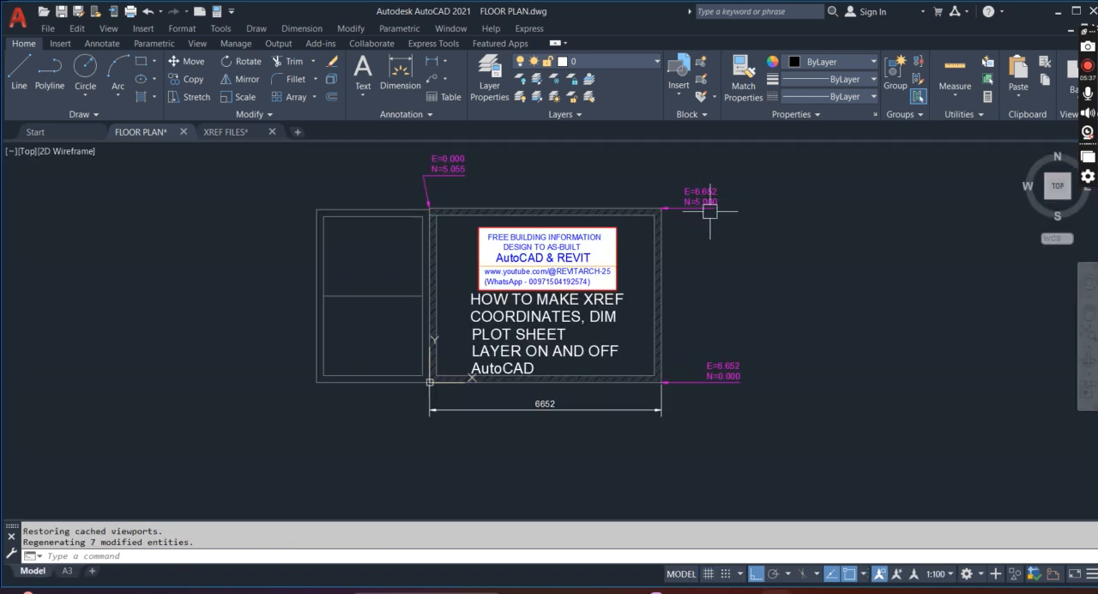
scroll(681, 315, "down", 2)
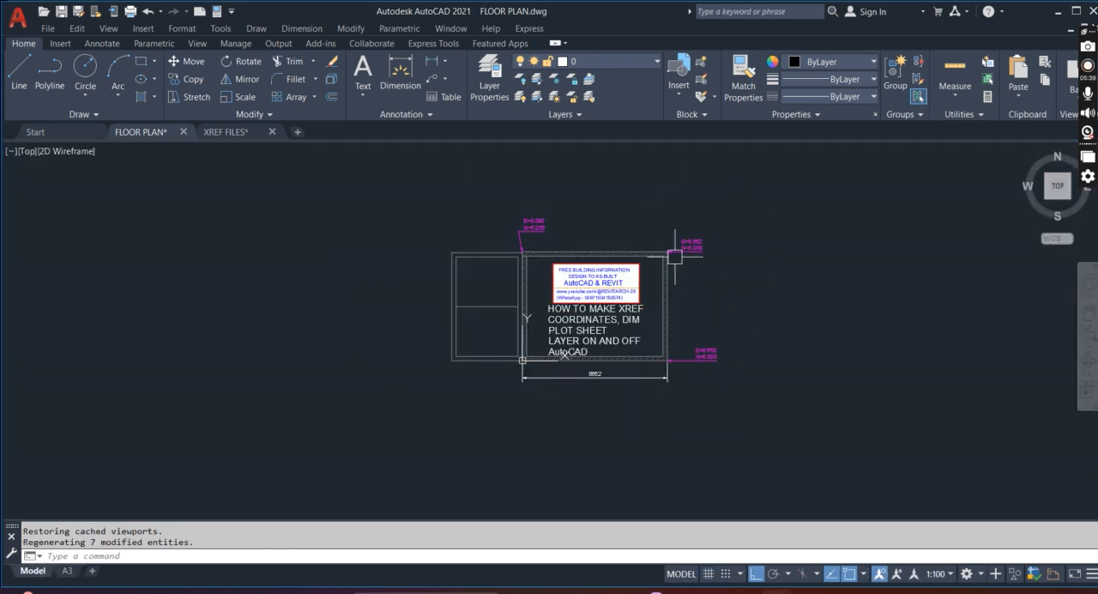
scroll(603, 273, "down", 2)
scroll(530, 294, "up", 2)
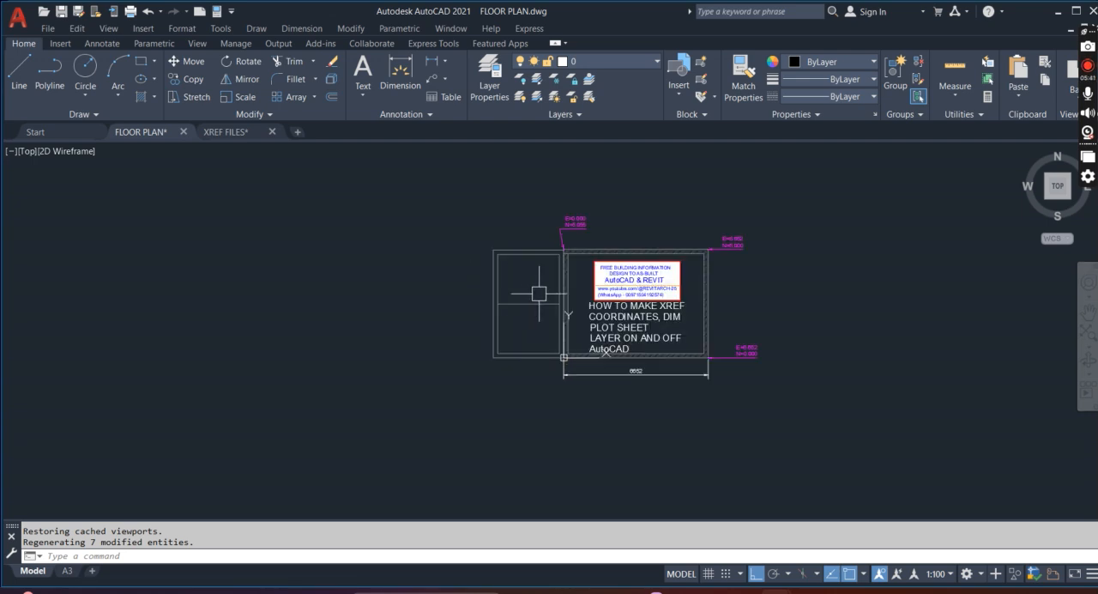
scroll(538, 294, "up", 2)
left_click(67, 571)
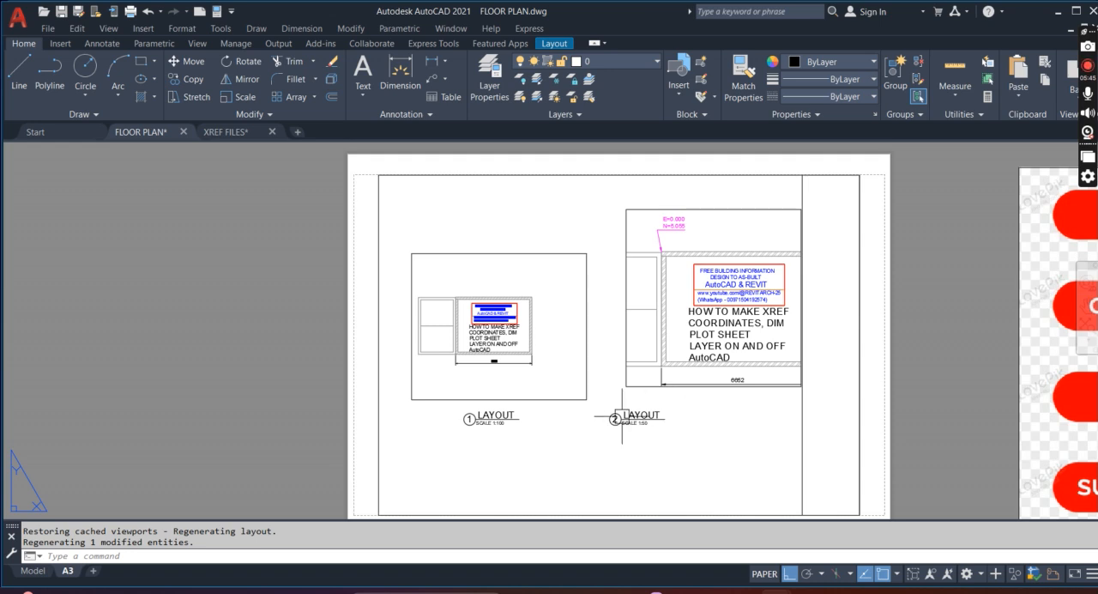
scroll(622, 416, "down", 2)
scroll(592, 372, "down", 2)
scroll(699, 372, "up", 2)
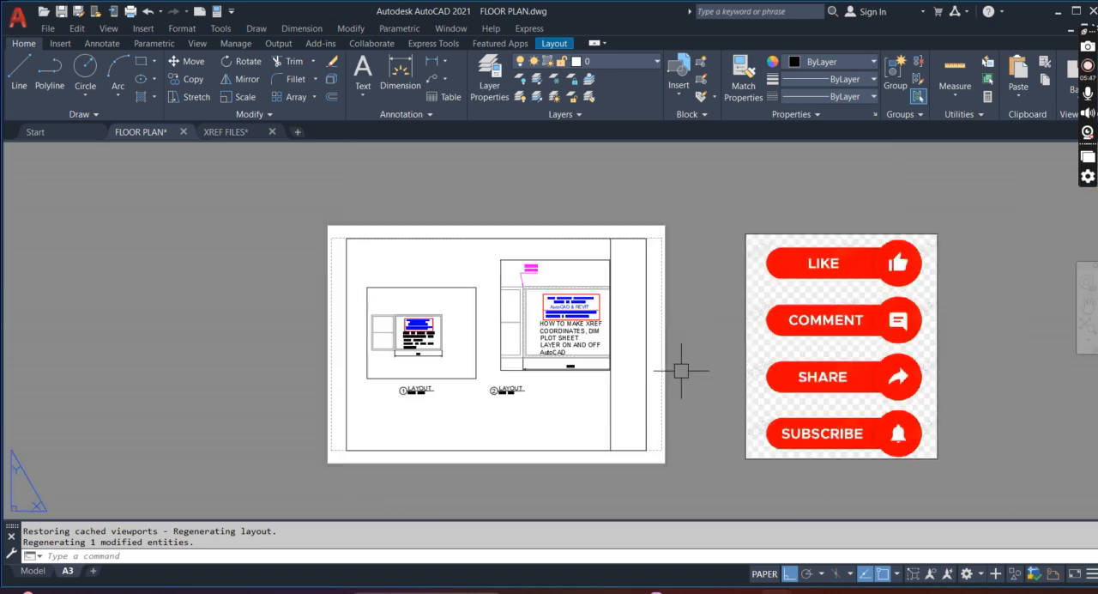
scroll(384, 379, "up", 2)
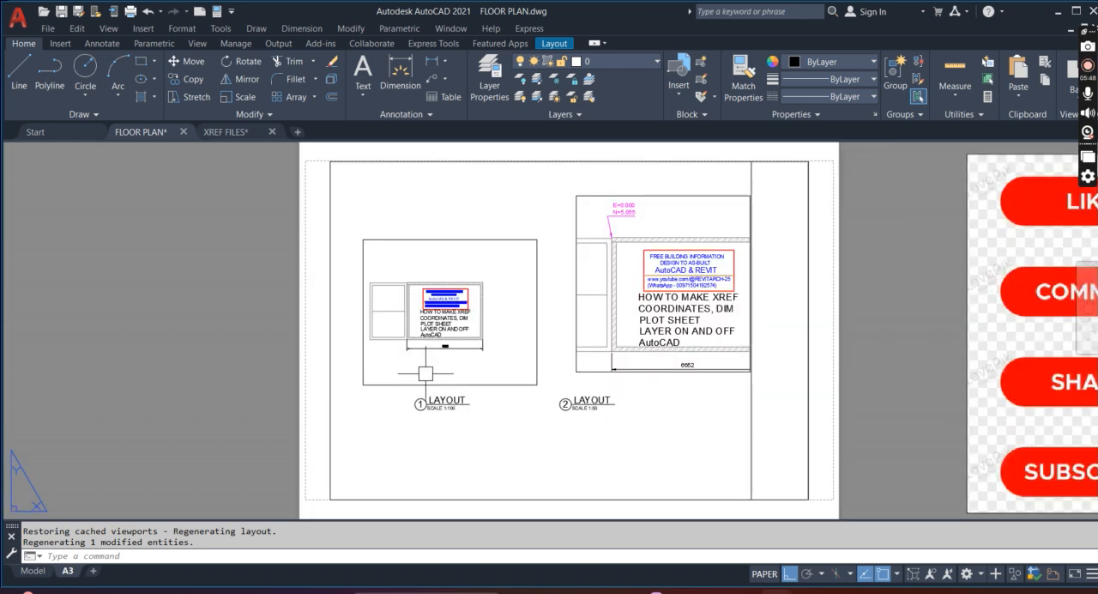
In the XREF FILES drawing, draw a circle outside the right wall, between the two right-hand grid bubbles, and save the drawing
left_click(227, 132)
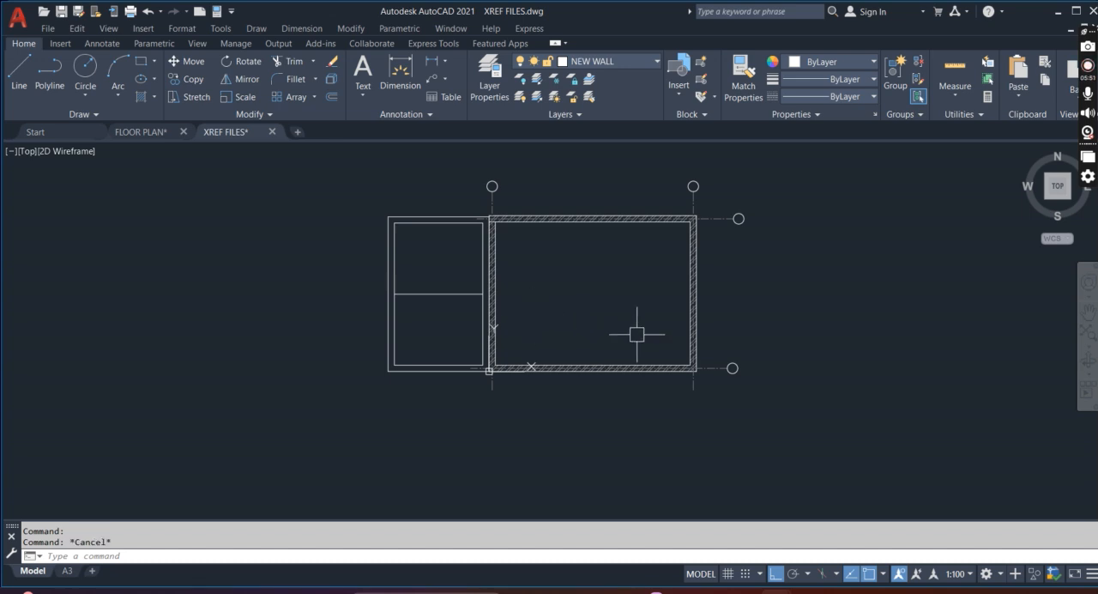
key("Escape")
type("c")
key("Return")
left_click(749, 292)
left_click(773, 293)
key("Return")
scroll(776, 293, "up", 2)
key("Escape")
key("Escape")
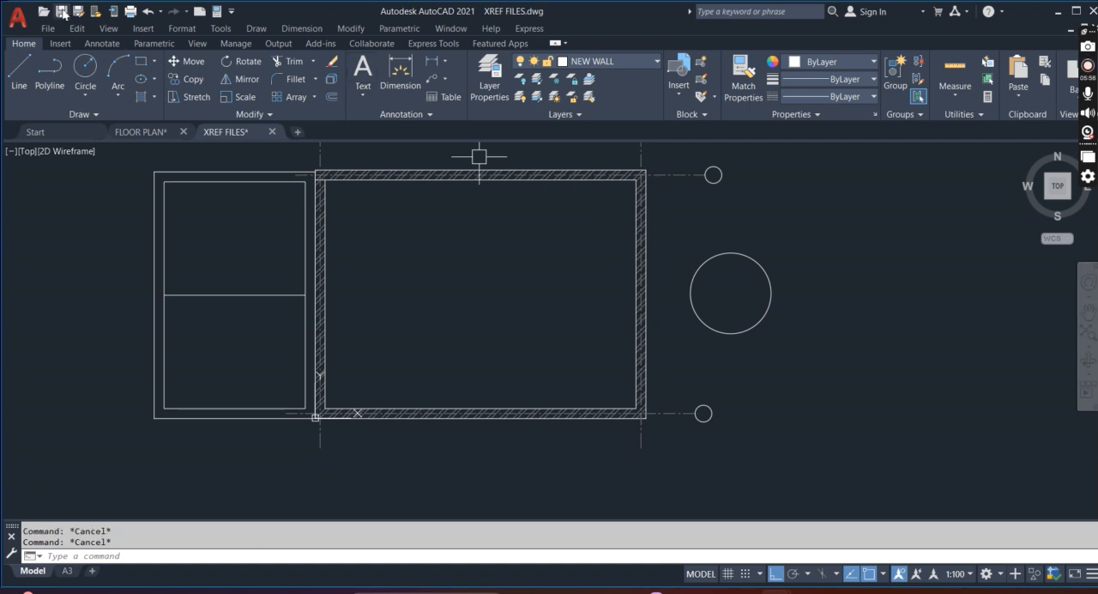
key("ctrl+s")
Return to the FLOOR PLAN drawing, reload the modified XREF FILES reference with change comparison, and end the comparison
left_click(146, 132)
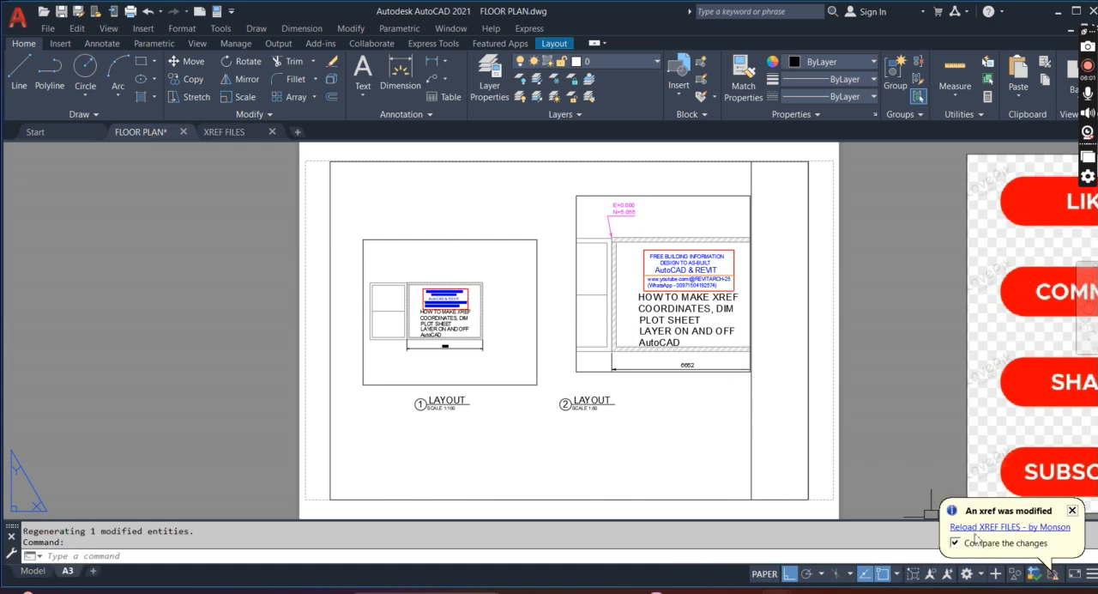
left_click(973, 527)
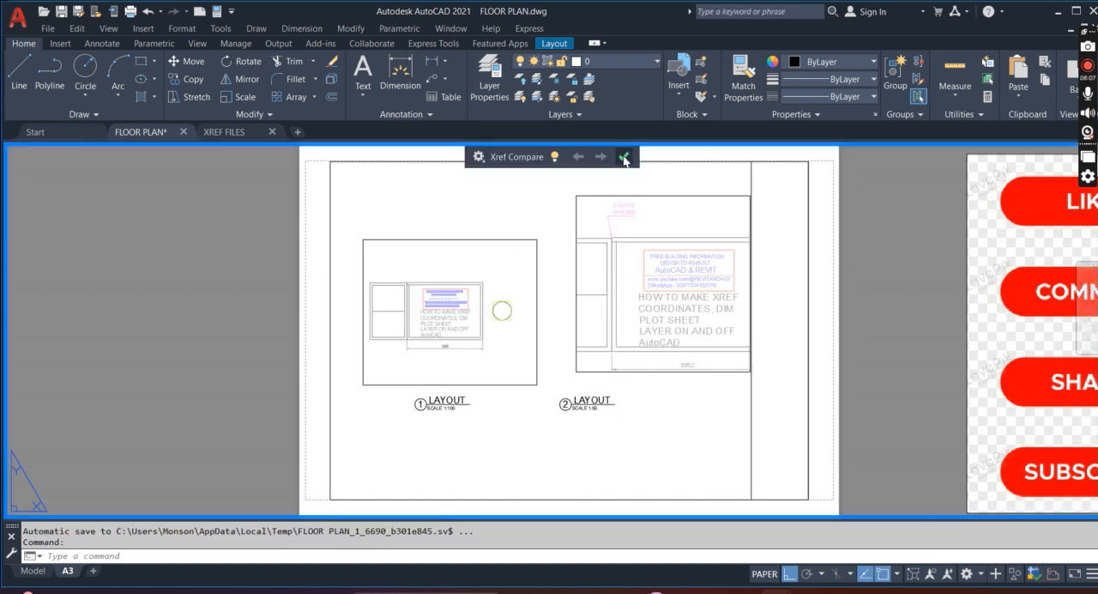
left_click(625, 157)
Examine the A3 sheet's 1:100 and 1:50 viewports for the circle added through the reloaded xref
scroll(506, 311, "down", 4)
scroll(618, 386, "up", 2)
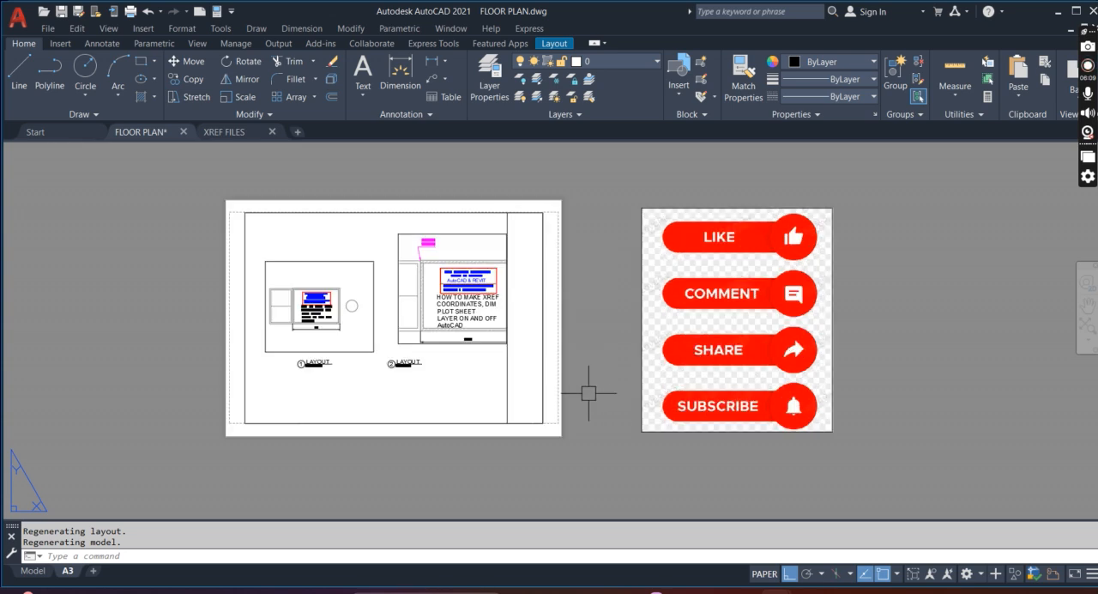
scroll(549, 325, "up", 3)
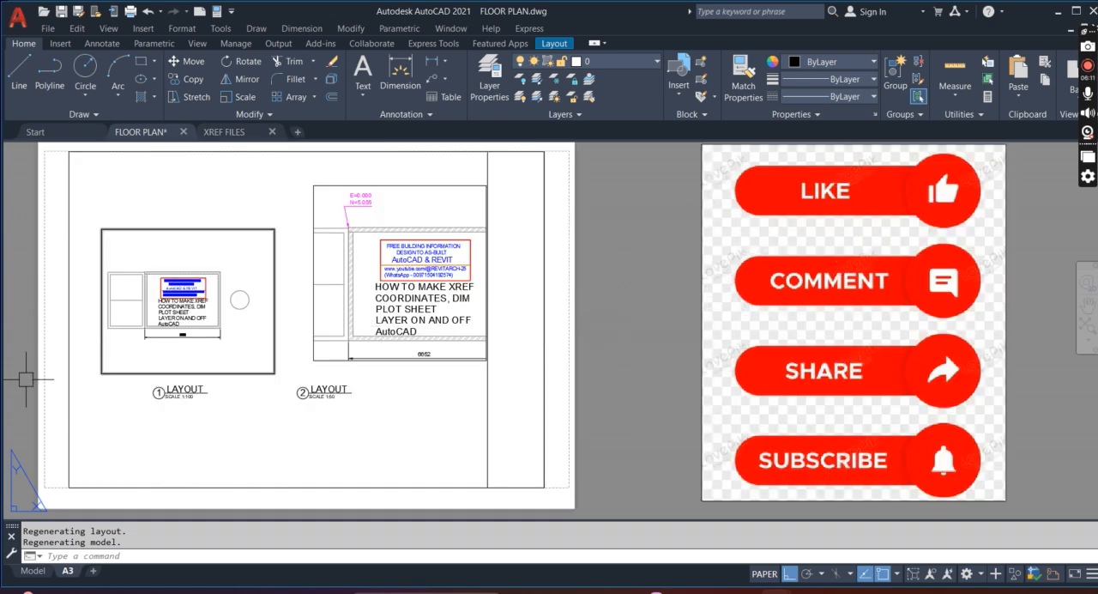
scroll(77, 352, "up", 4)
scroll(309, 302, "down", 4)
scroll(310, 302, "up", 8)
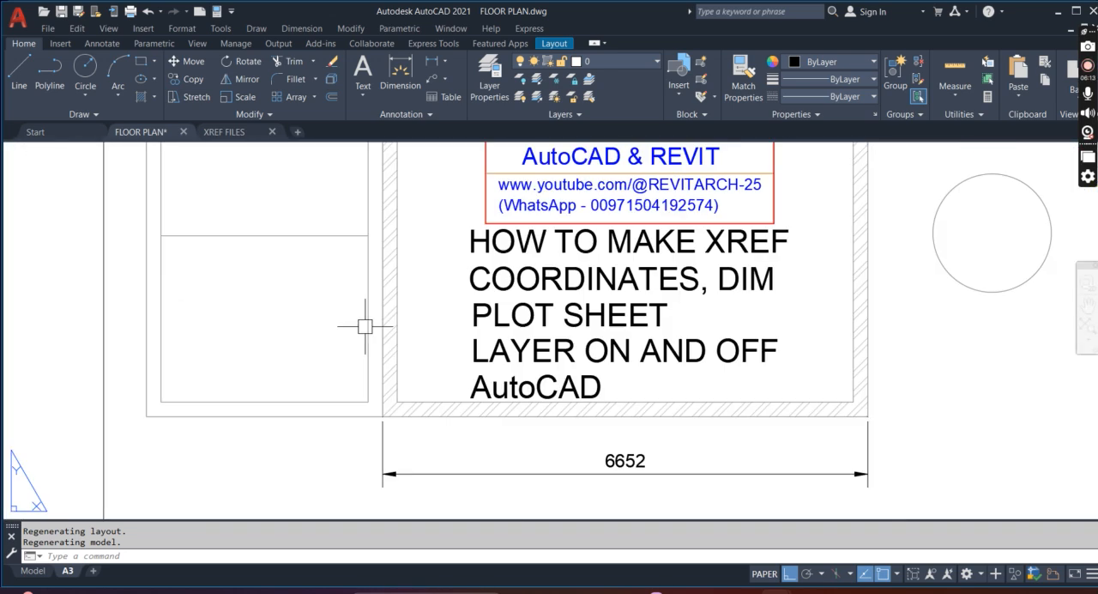
scroll(554, 376, "down", 2)
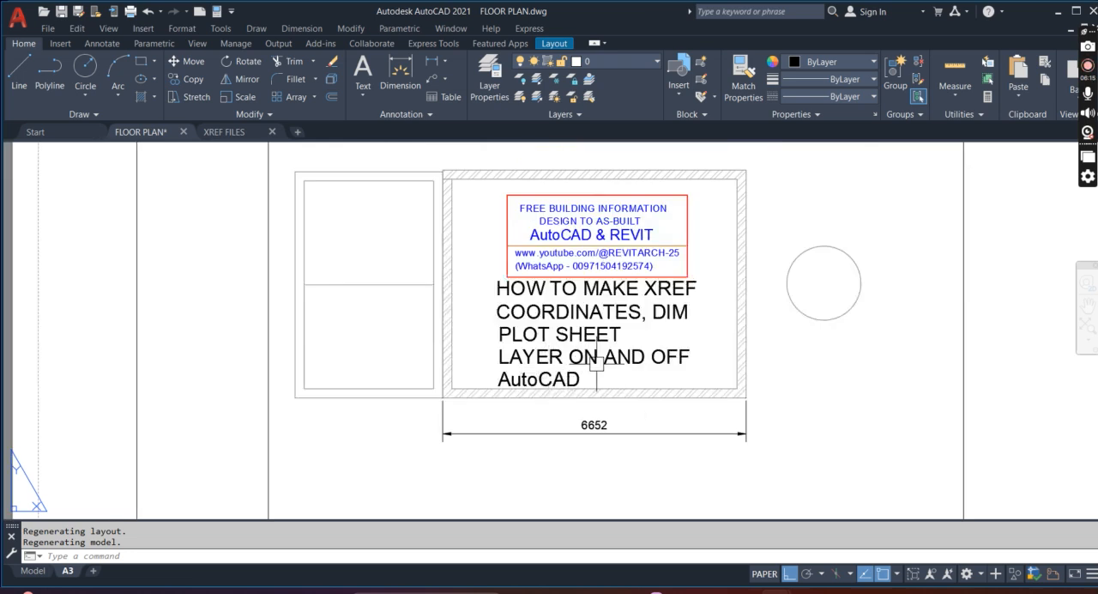
scroll(601, 363, "down", 2)
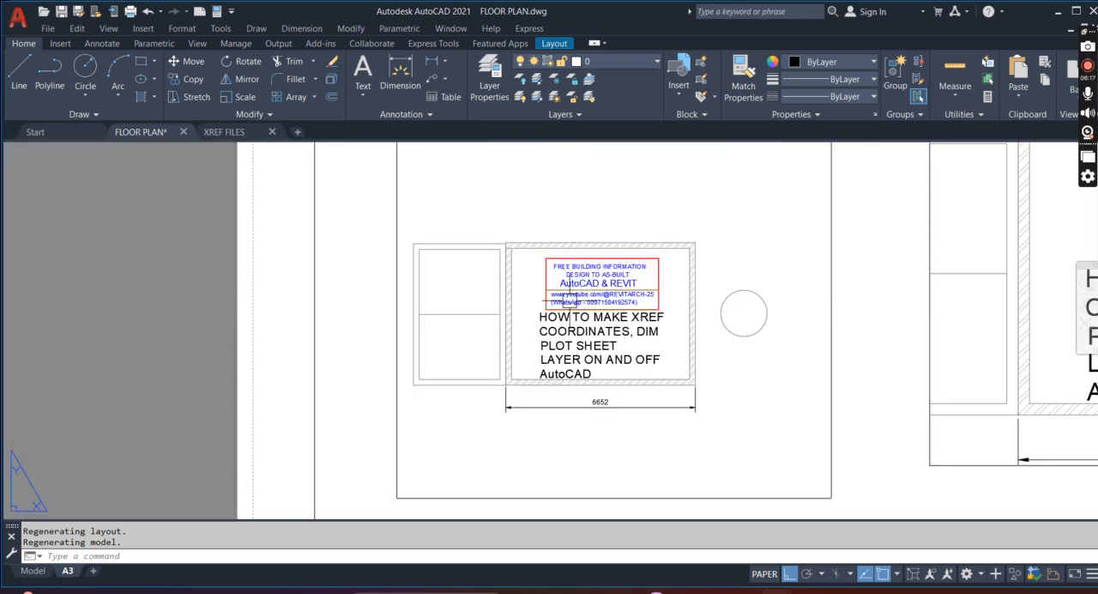
scroll(506, 305, "down", 2)
scroll(567, 305, "down", 2)
scroll(494, 337, "down", 2)
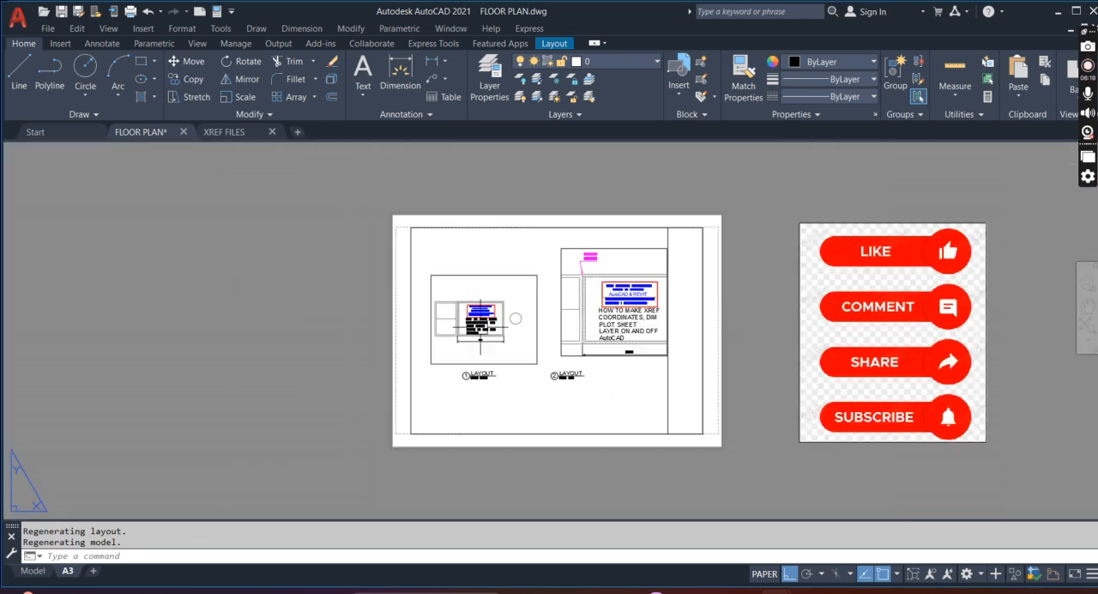
scroll(872, 271, "up", 2)
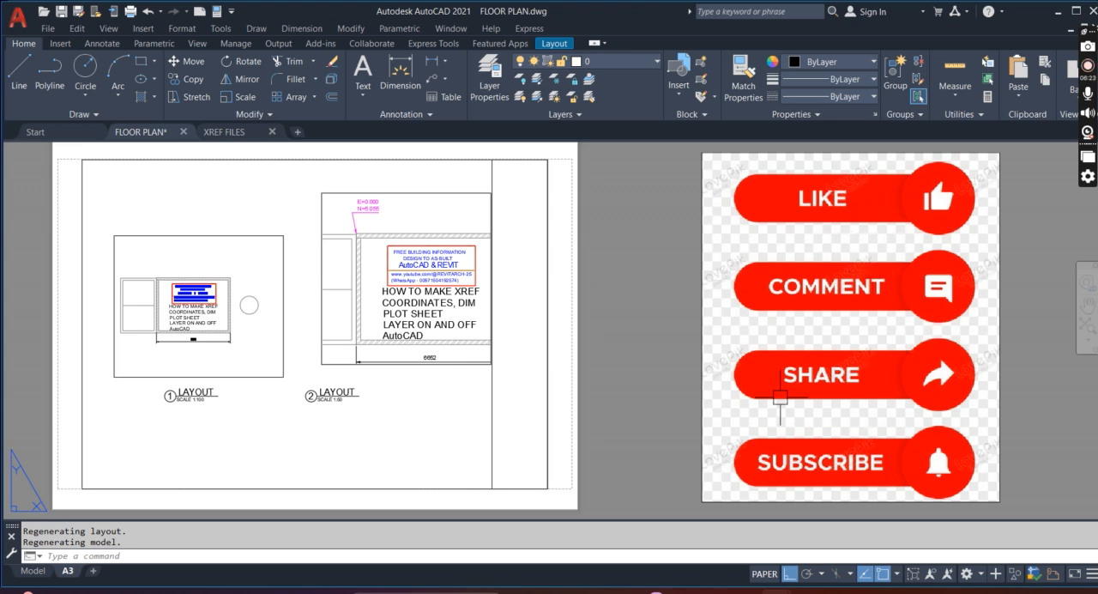
scroll(780, 397, "down", 2)
scroll(361, 335, "up", 2)
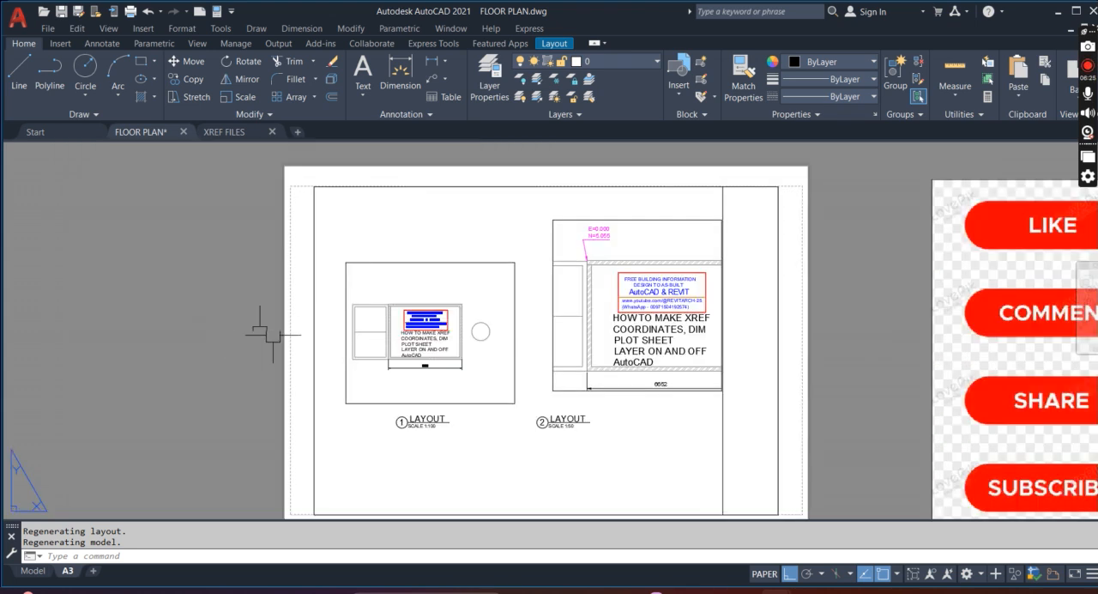
scroll(277, 326, "up", 4)
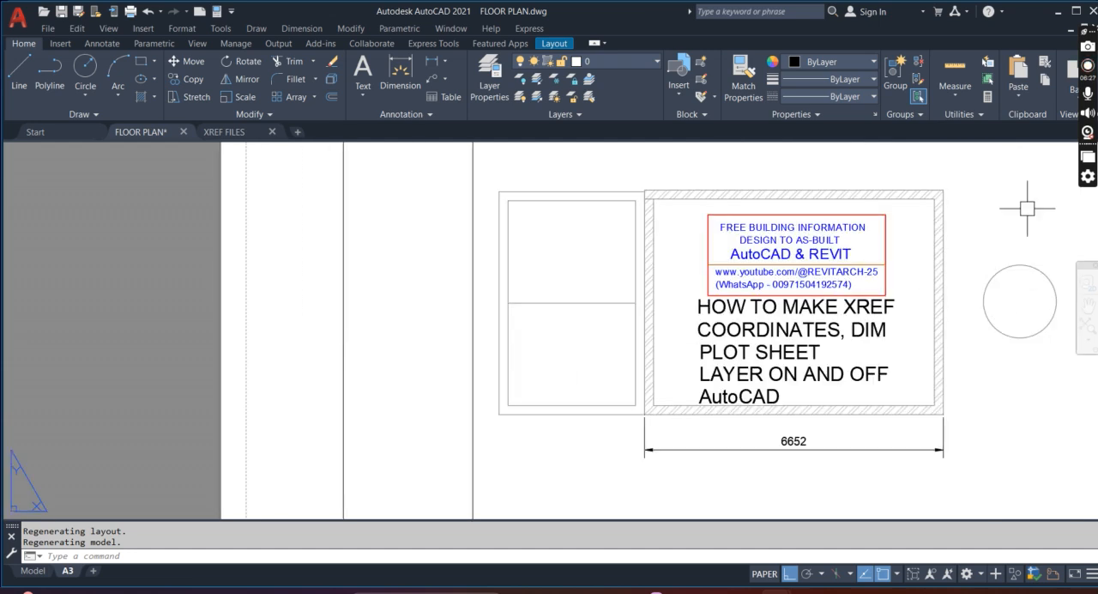
left_click(1090, 69)
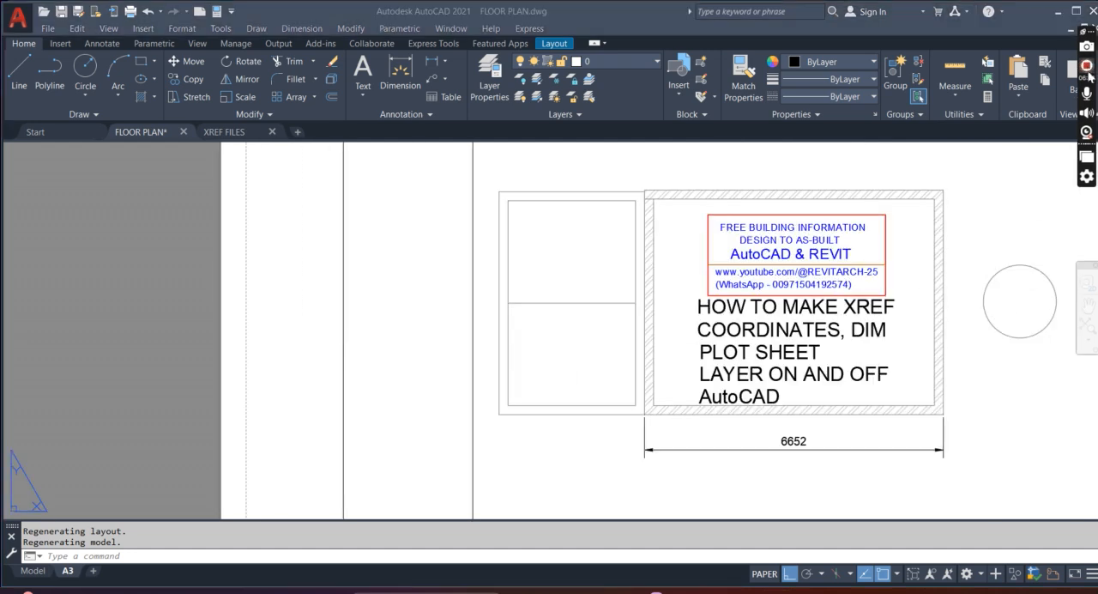